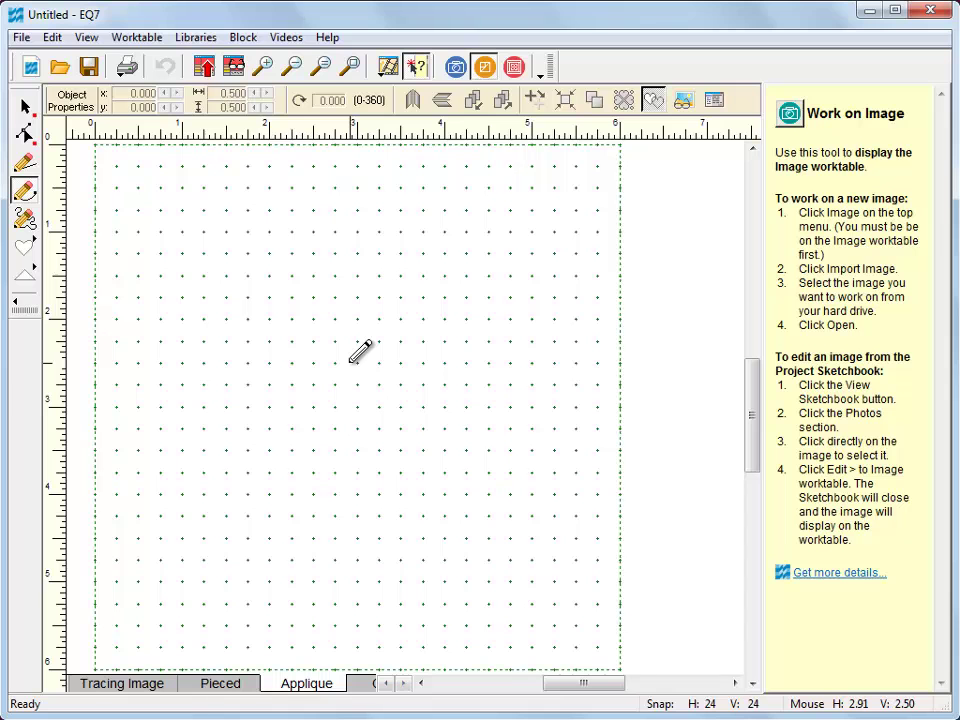
- Open the Block menu's New Block options
click(243, 37)
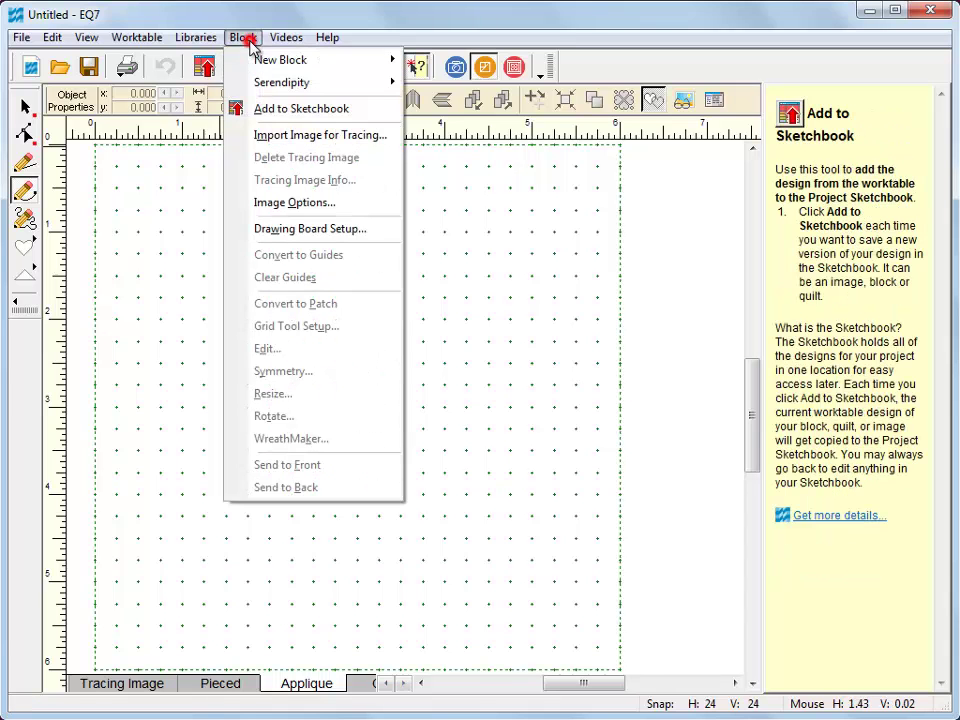
mouse_move(260, 62)
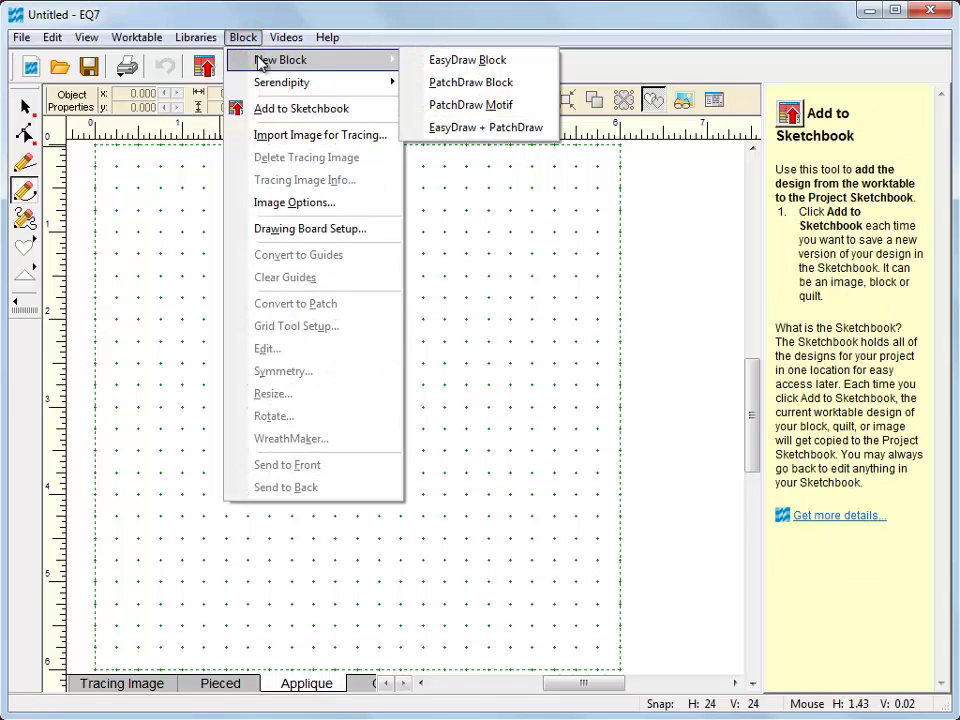
- Create a PatchDraw block and draw a heart patch about 3 by 3.7 inches on its Applique layer
click(465, 92)
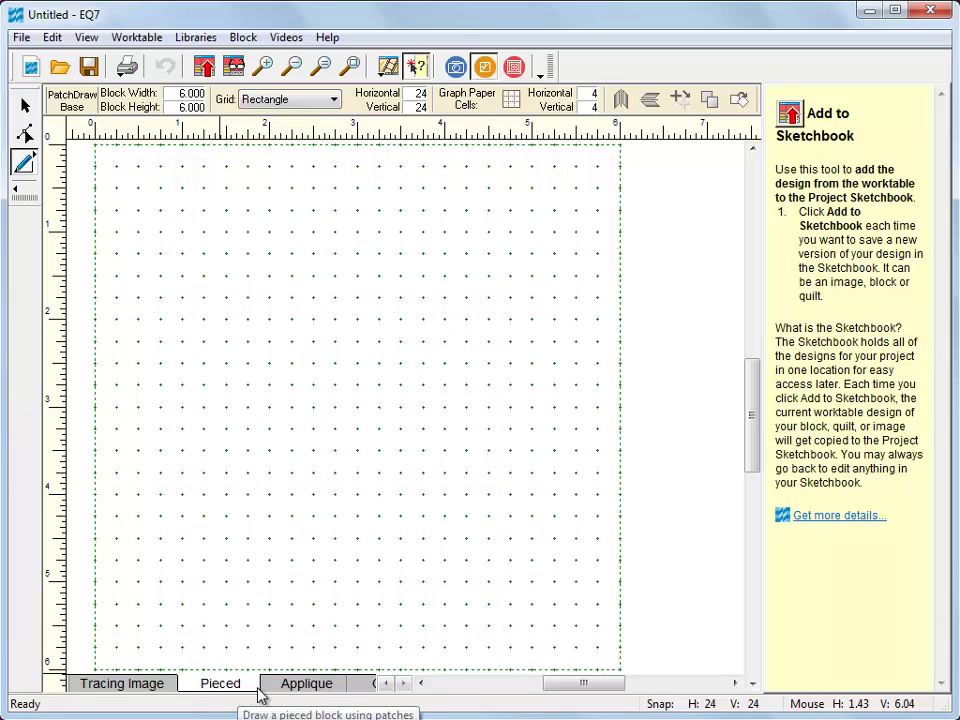
click(307, 685)
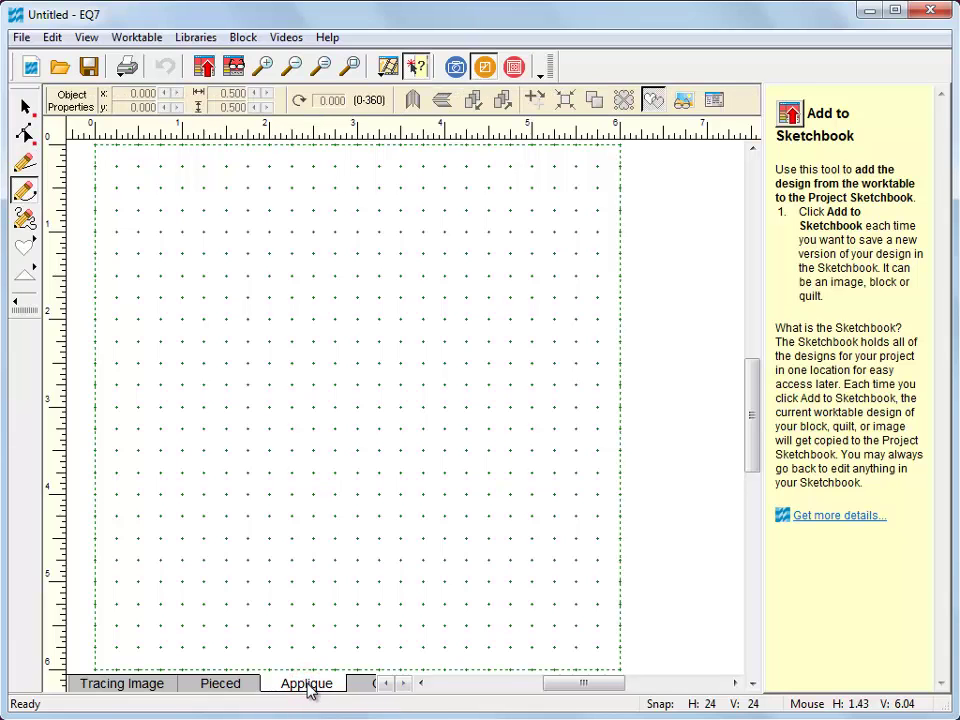
click(26, 248)
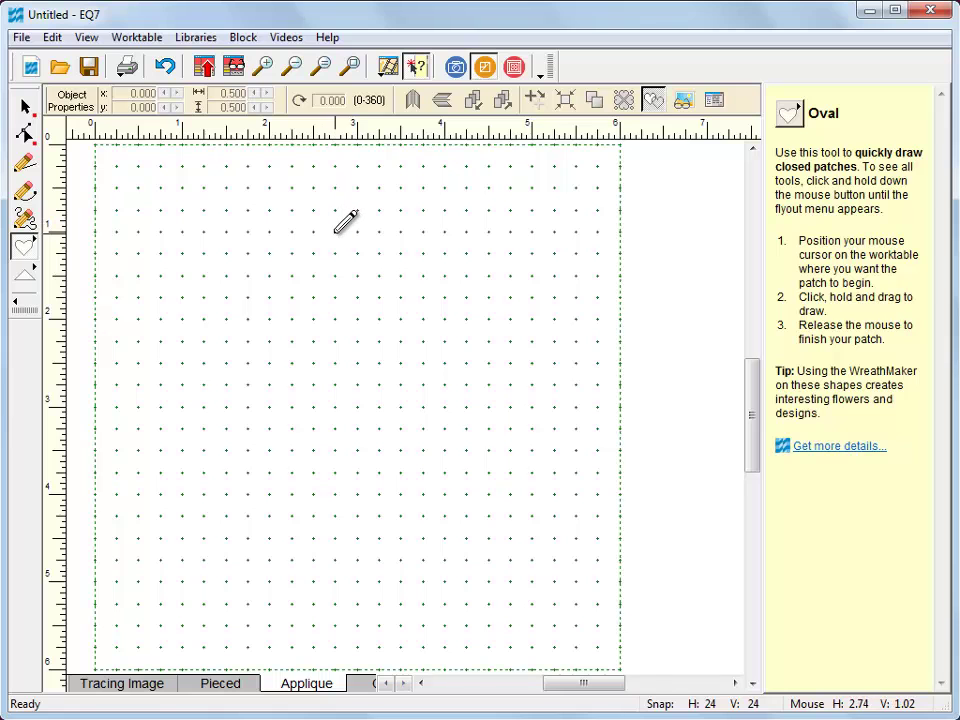
drag(336, 230, 340, 573)
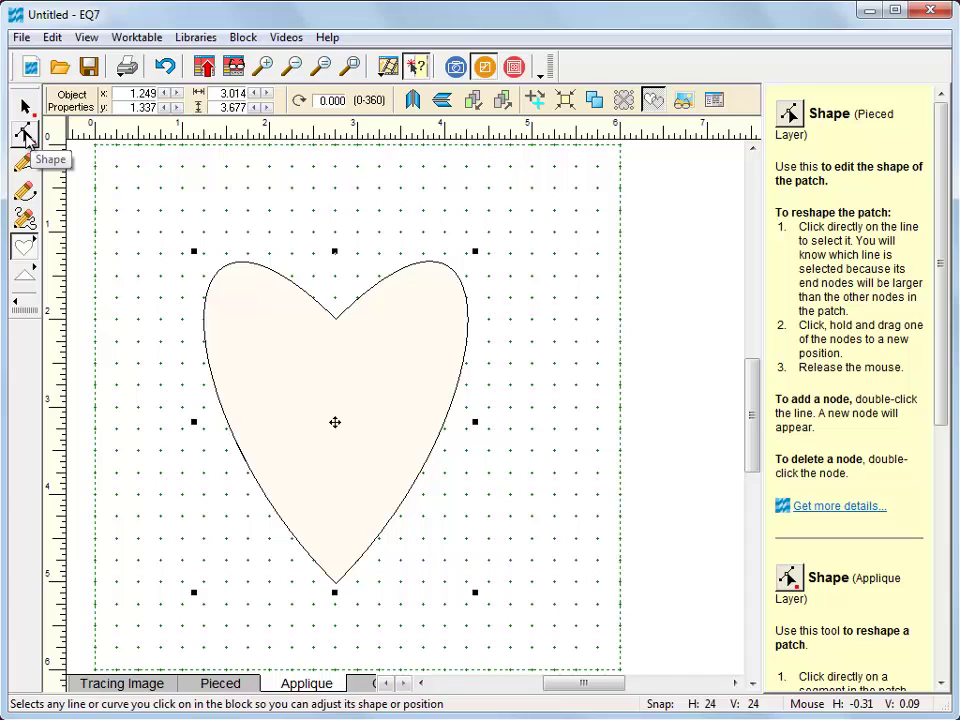
- Select the heart's right curve with the Shape tool and pull it outward
click(26, 136)
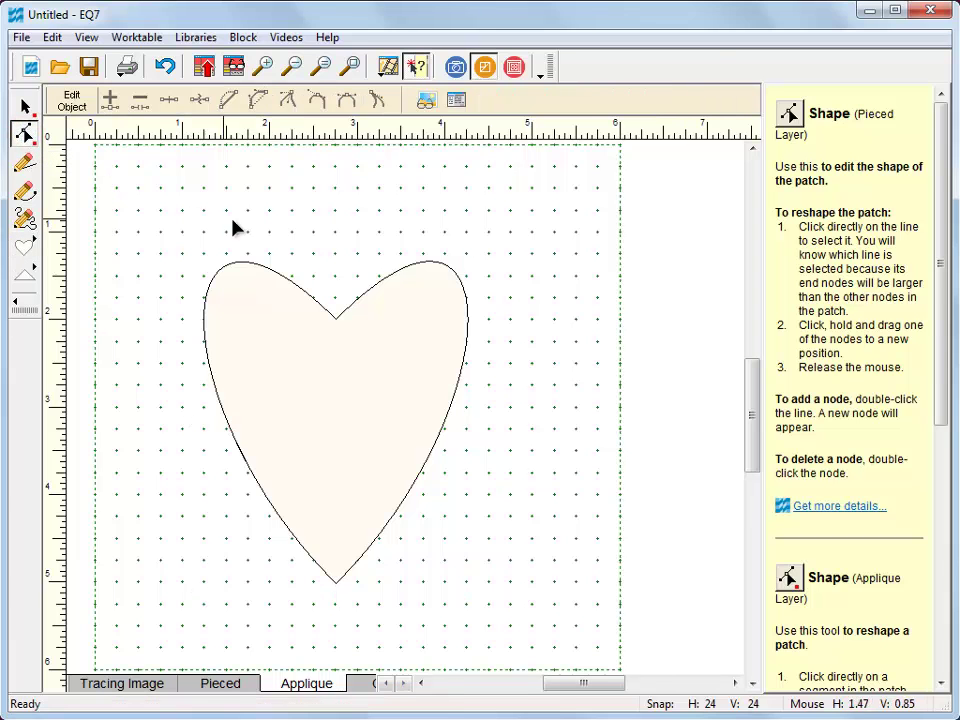
click(431, 260)
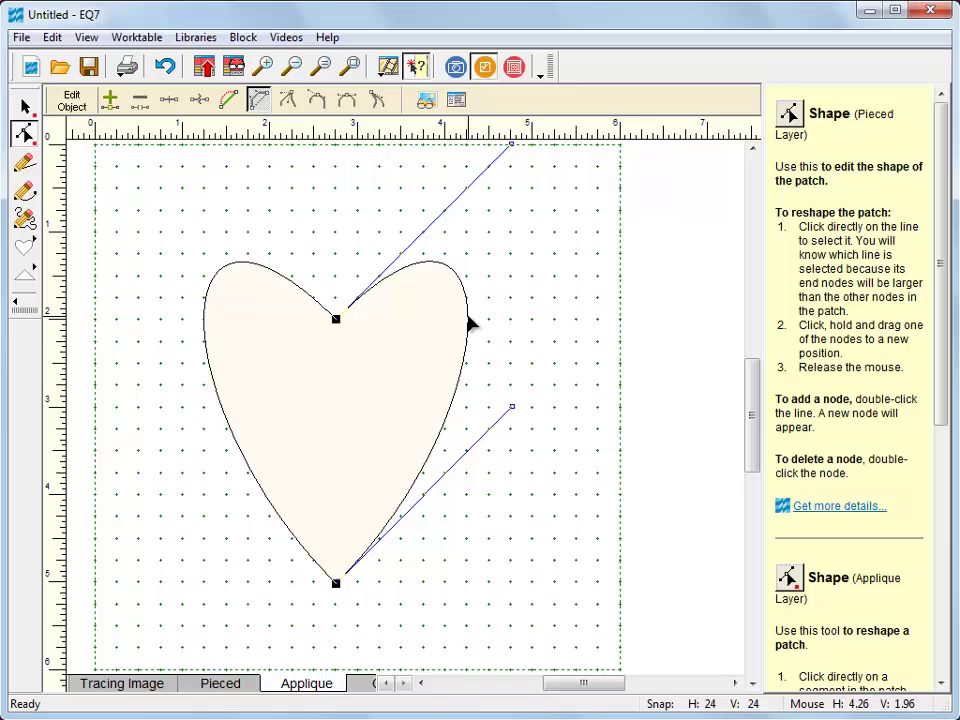
drag(470, 322, 507, 323)
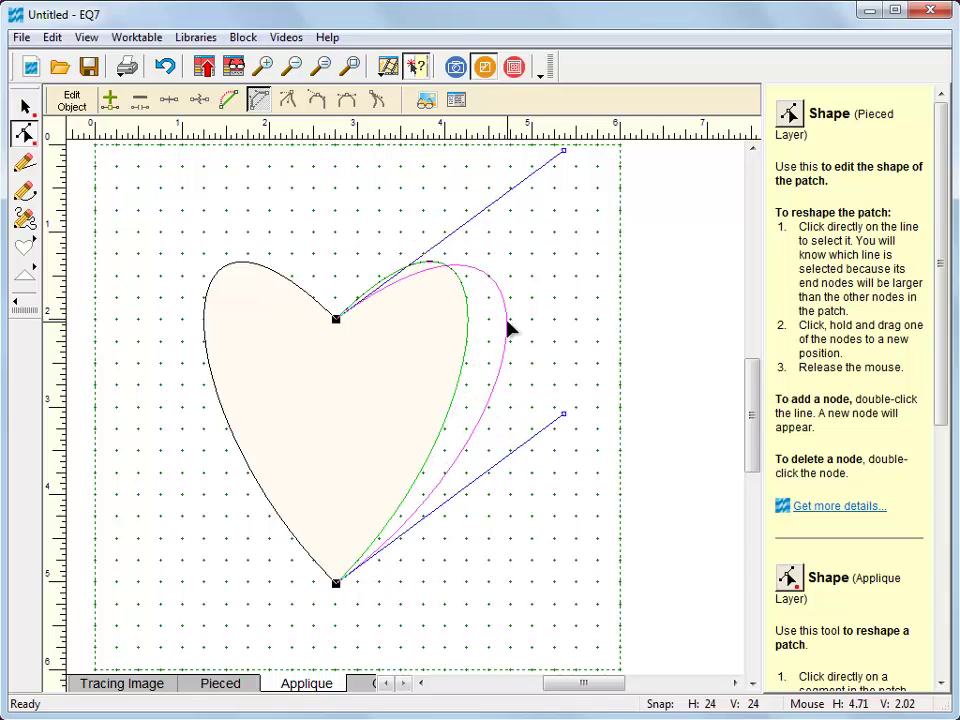
drag(507, 323, 508, 321)
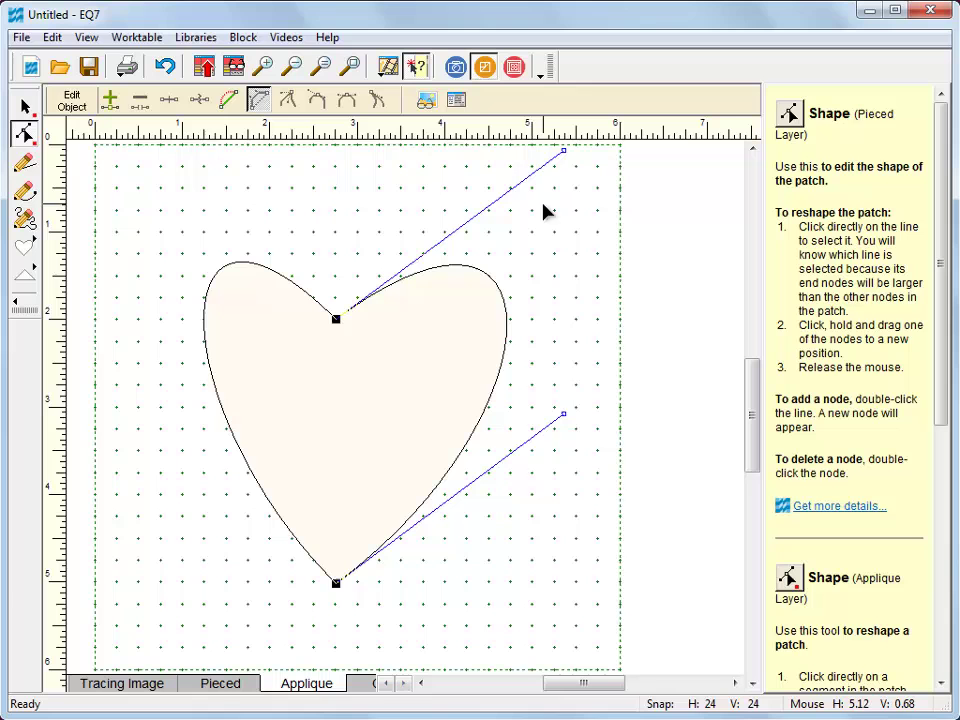
- Round and bulge the right lobe further, and lower the bottom point slightly
click(563, 151)
drag(533, 160, 457, 153)
drag(561, 412, 655, 345)
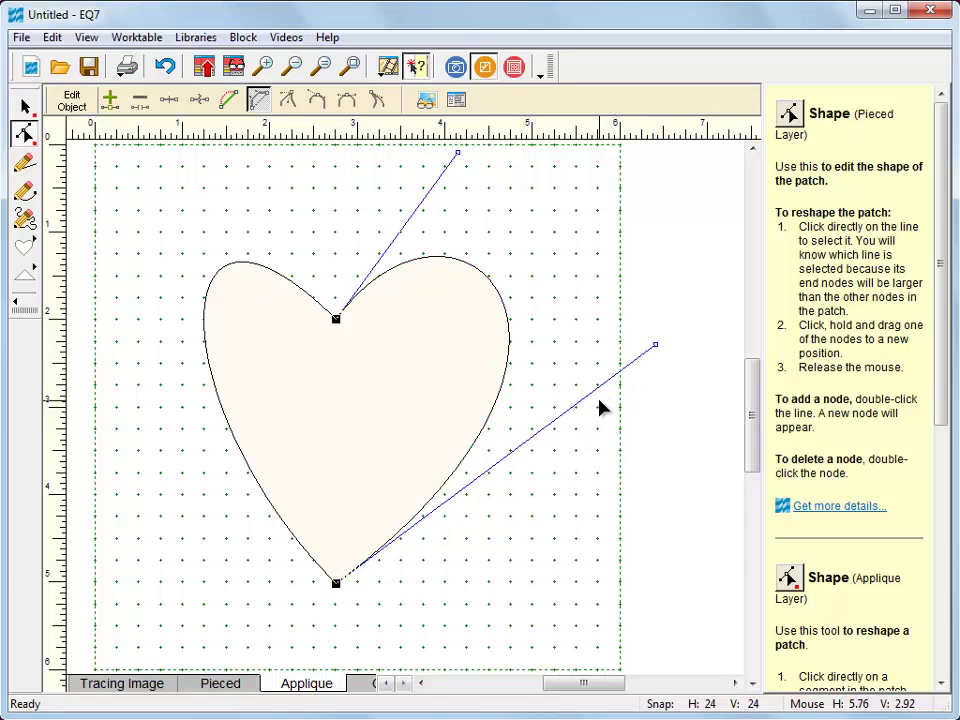
mouse_move(339, 582)
mouse_down()
mouse_move(345, 525)
mouse_move(338, 594)
mouse_up()
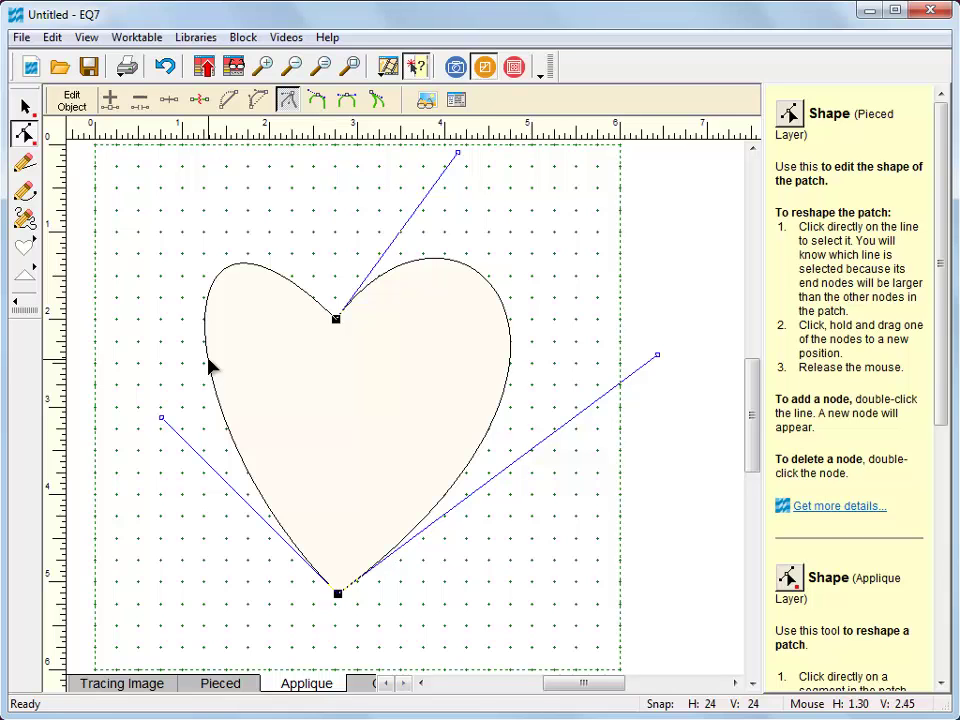
- Add and then remove an extra node on the heart's left curve
double_click(208, 362)
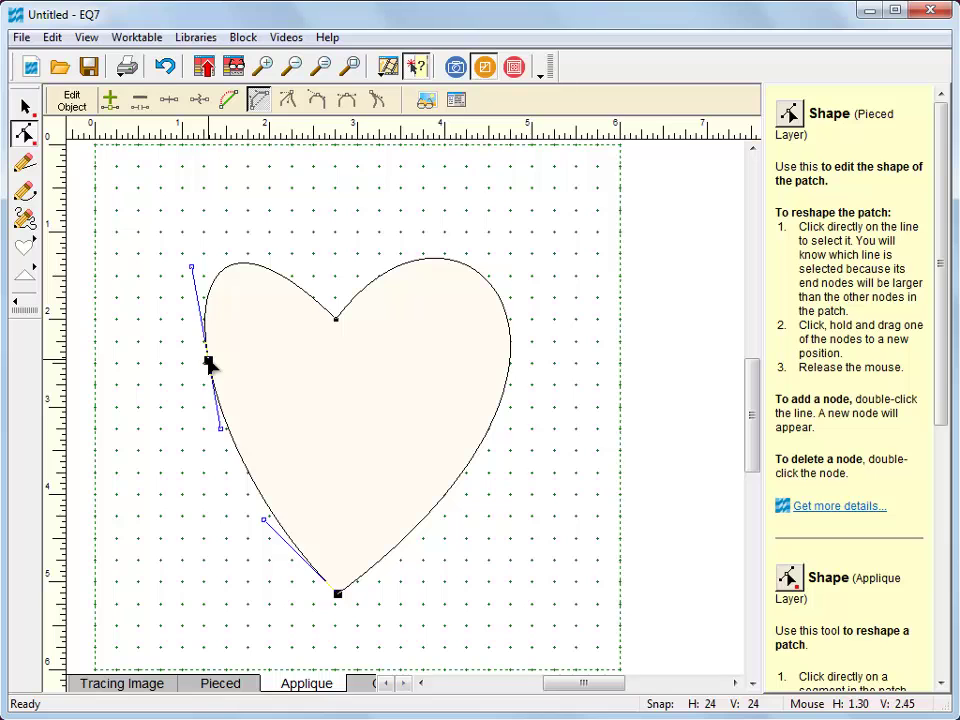
double_click(209, 363)
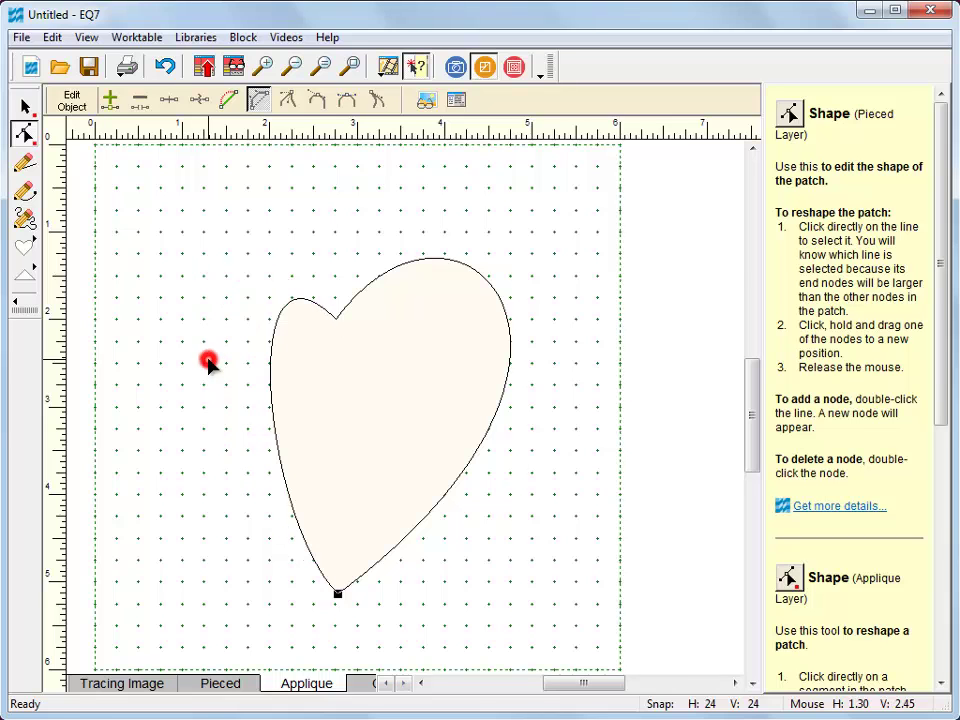
click(270, 366)
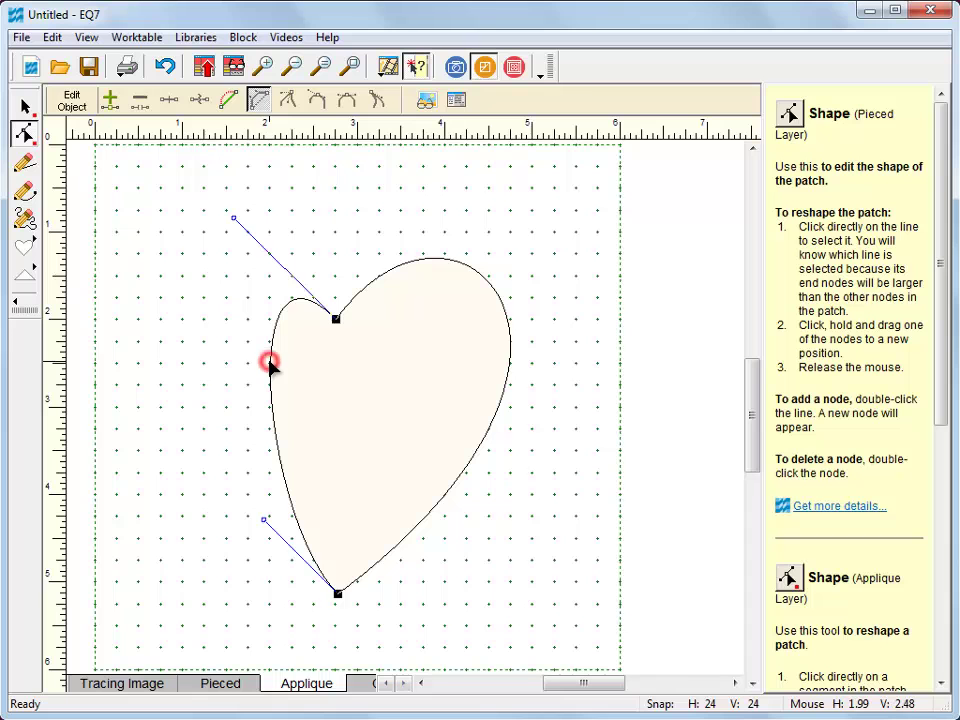
click(110, 101)
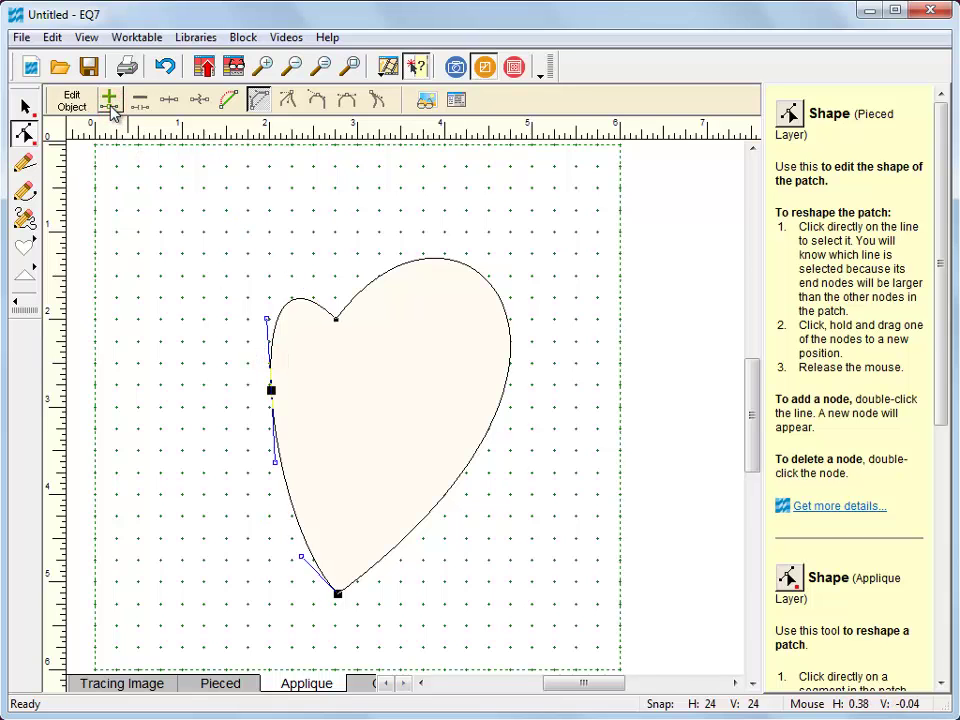
click(271, 390)
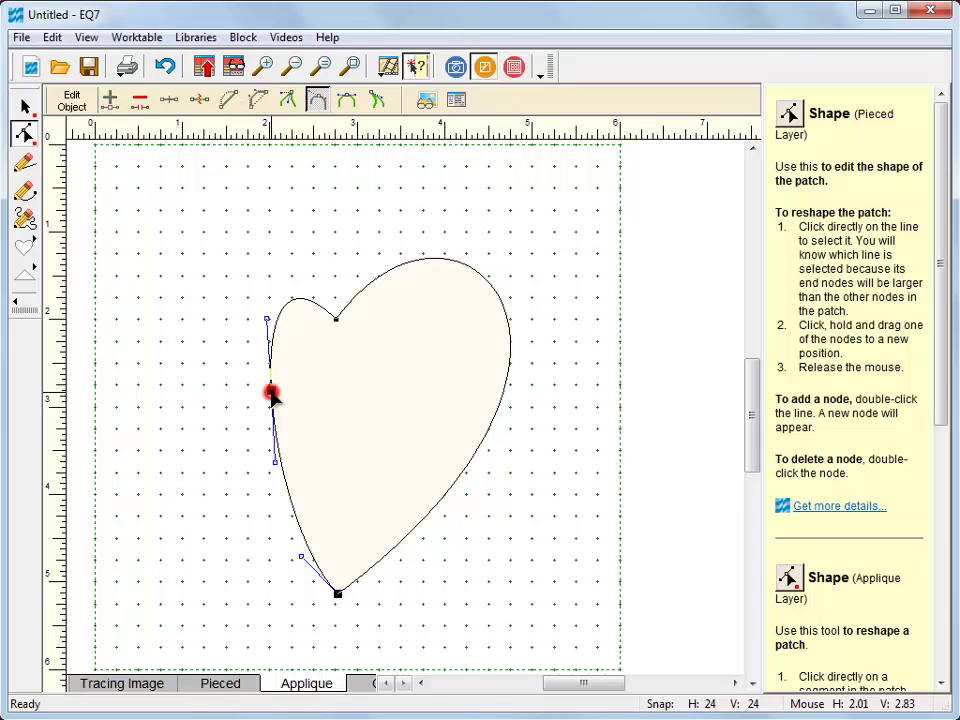
click(140, 100)
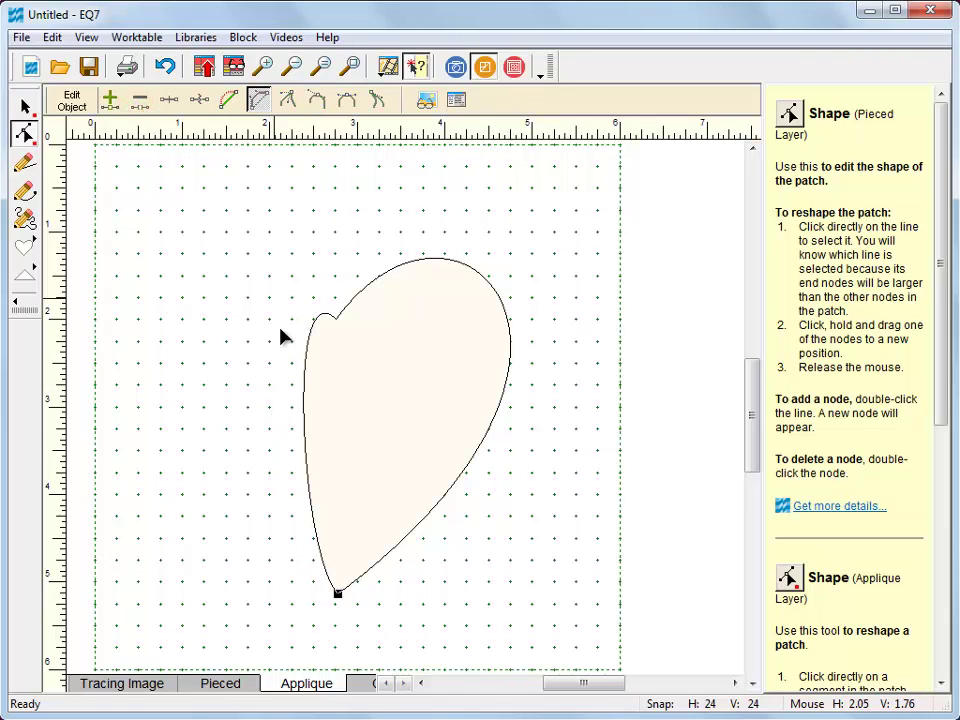
- Pull the left curve's handles outward into a full, rounded lobe matching the right
click(304, 393)
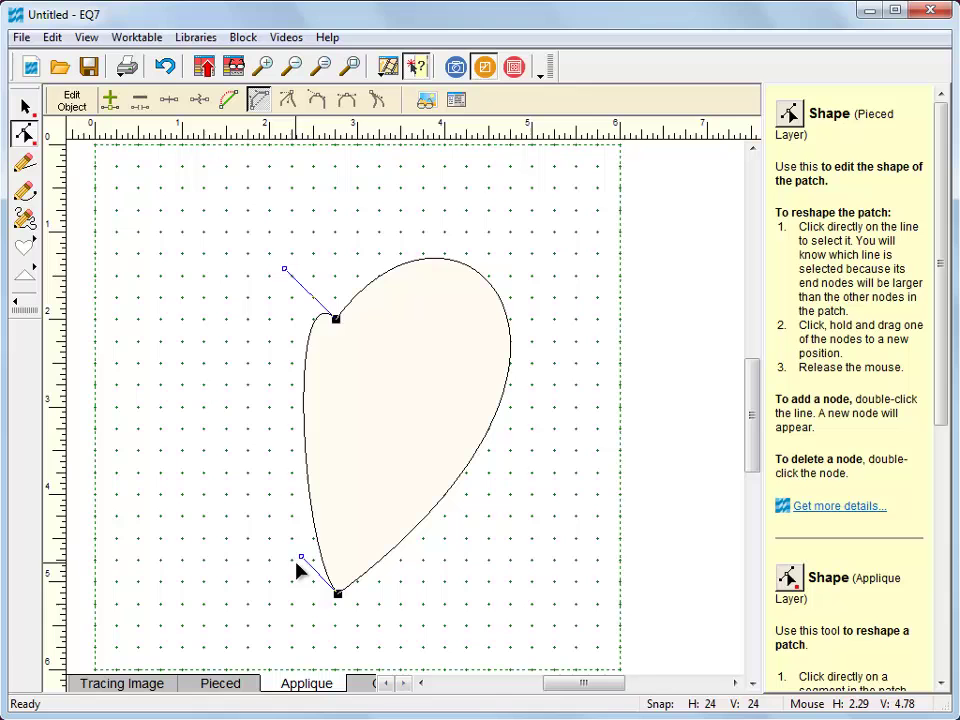
drag(301, 557, 117, 372)
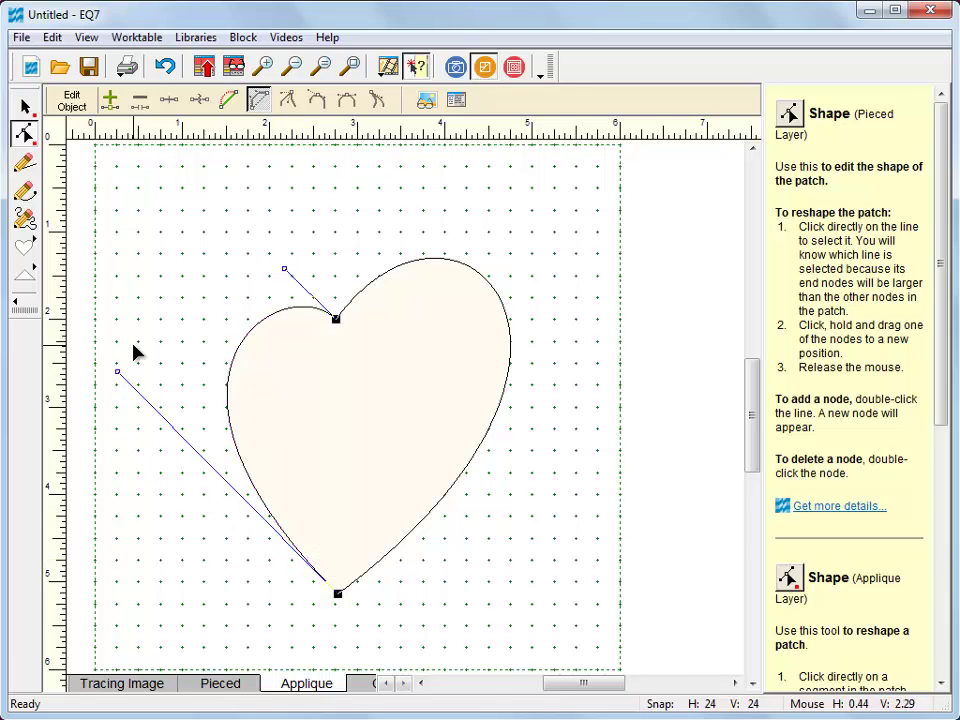
drag(285, 270, 199, 178)
drag(118, 373, 32, 392)
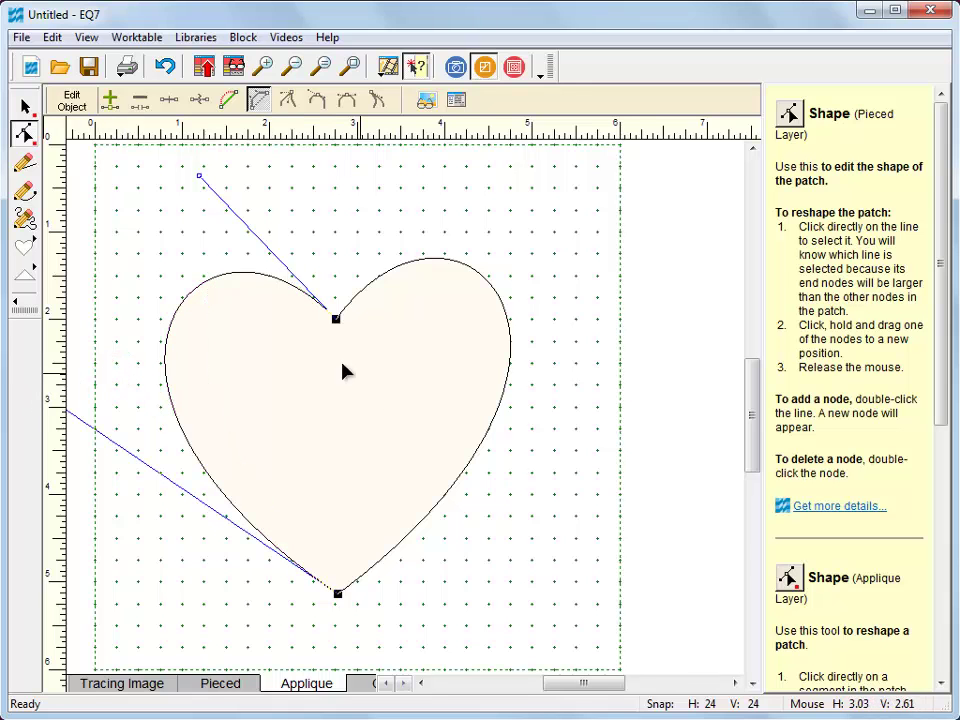
drag(200, 177, 170, 177)
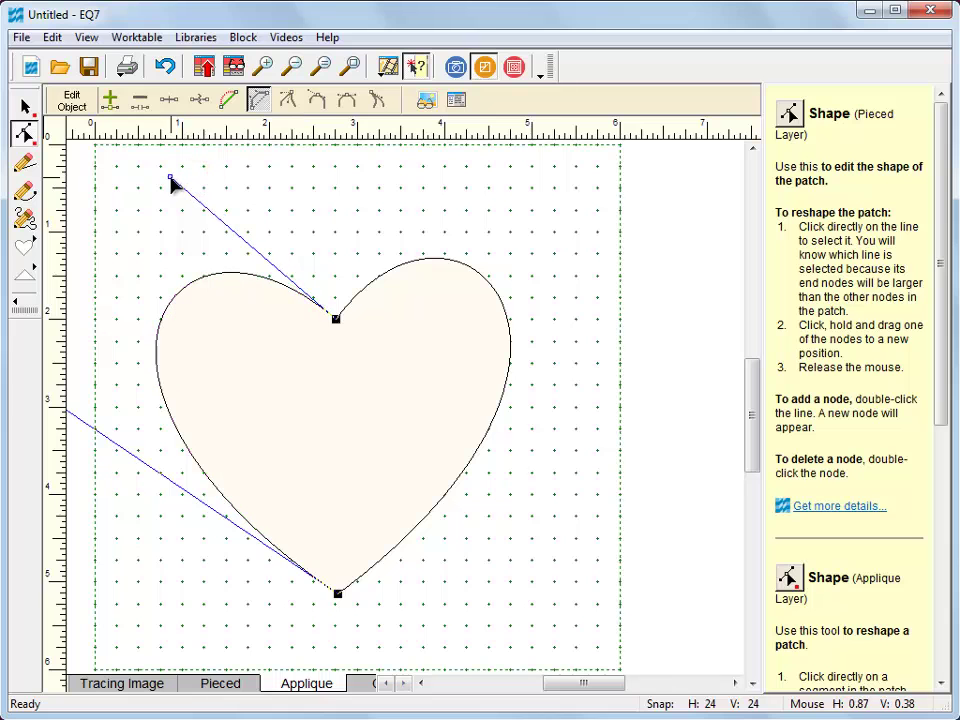
click(537, 451)
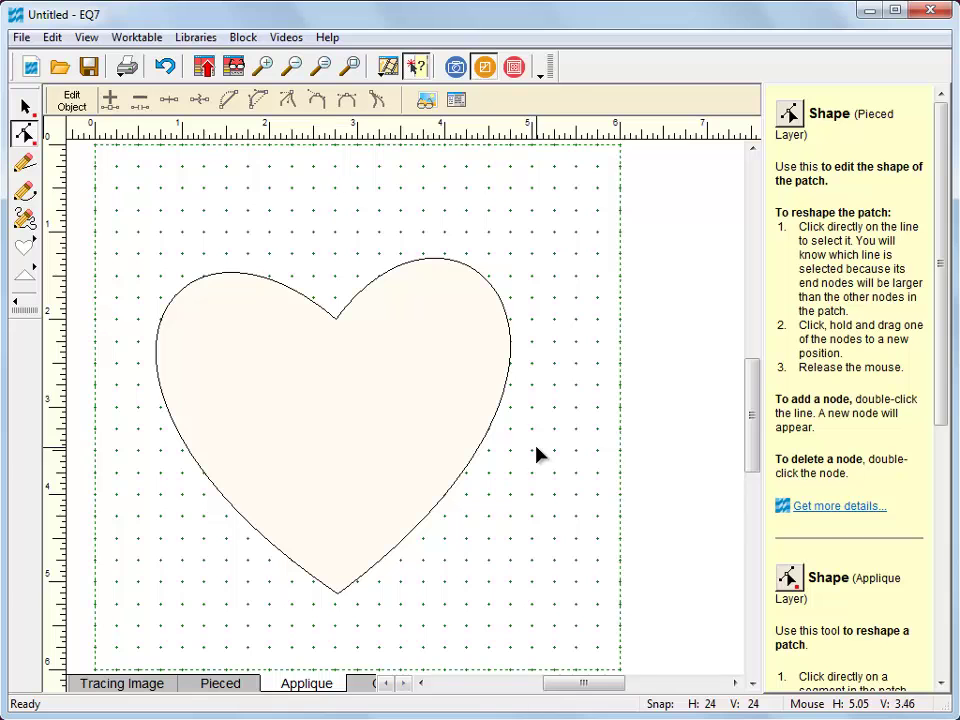
click(337, 318)
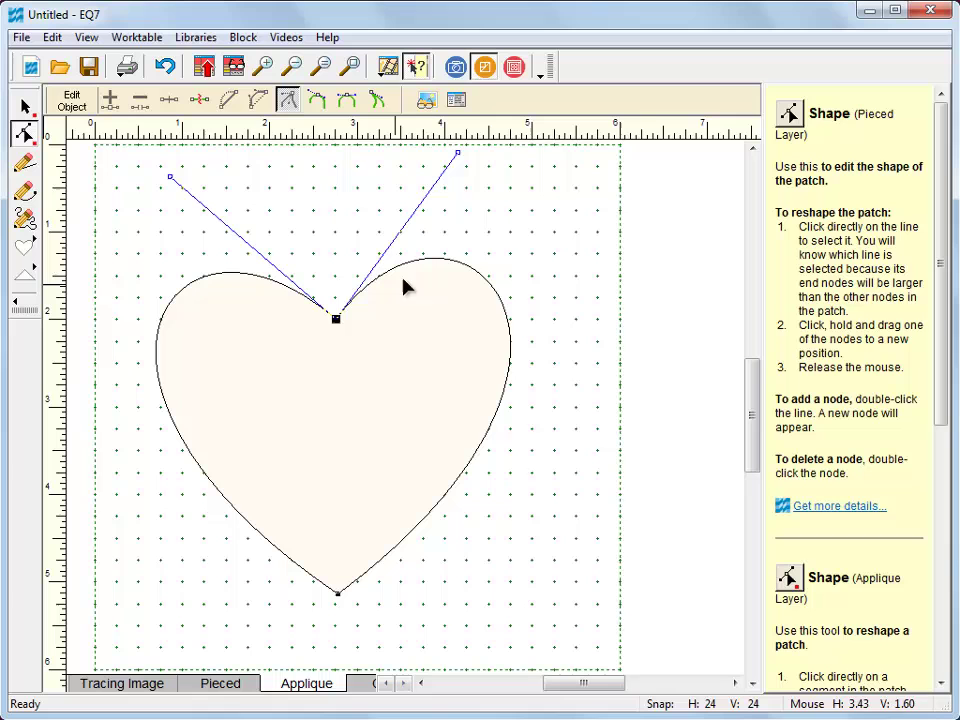
click(337, 320)
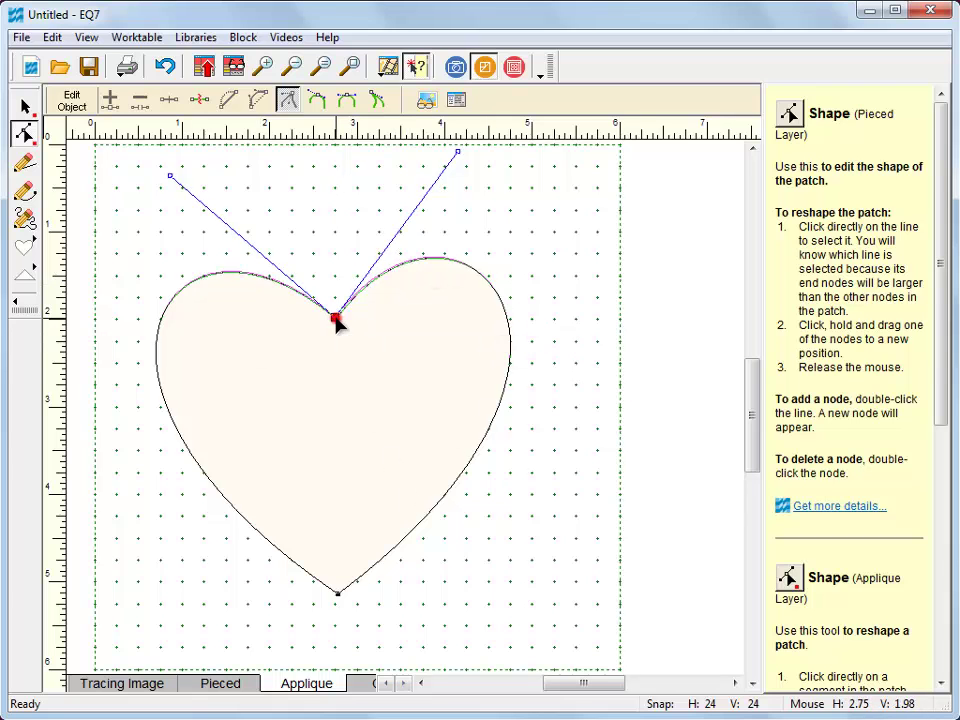
click(336, 320)
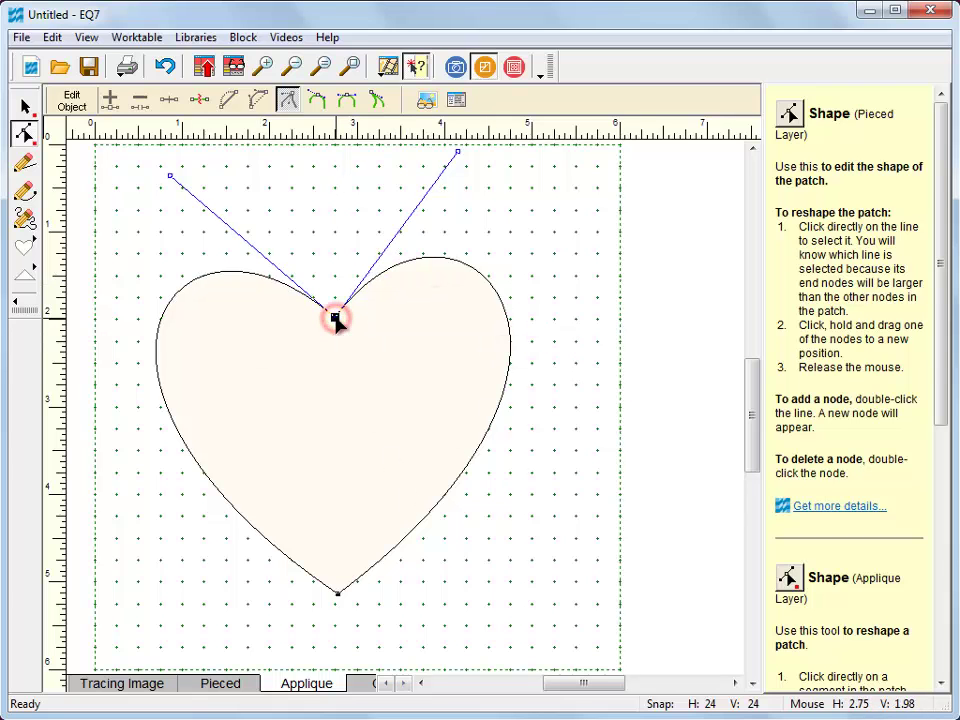
- Break the heart outline at its top node and its bottom node with Edit Node
click(33, 145)
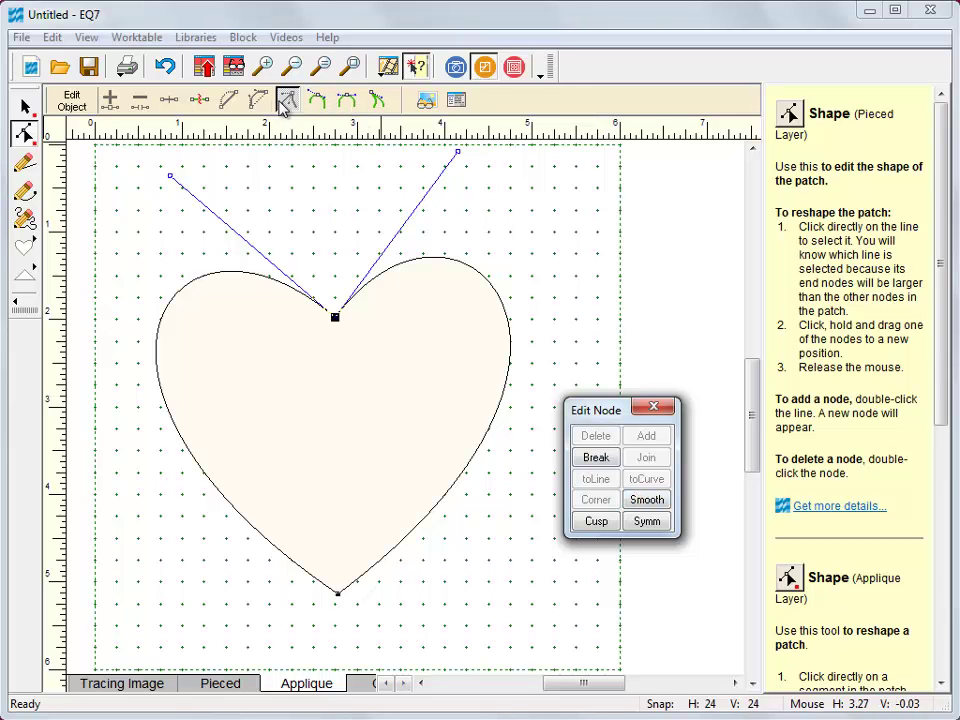
click(595, 462)
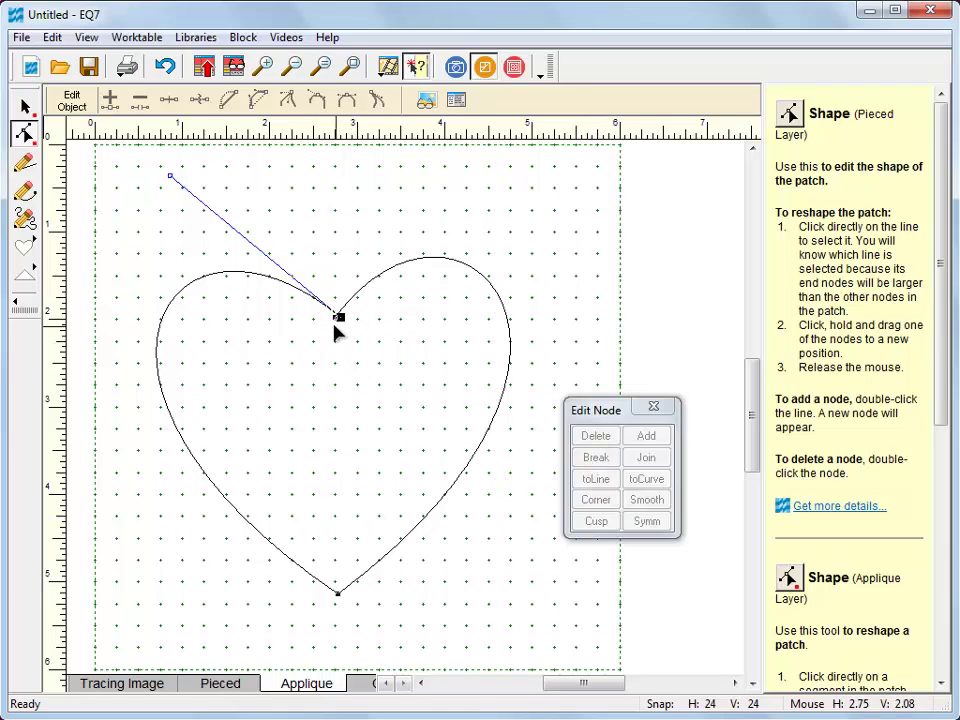
mouse_move(339, 319)
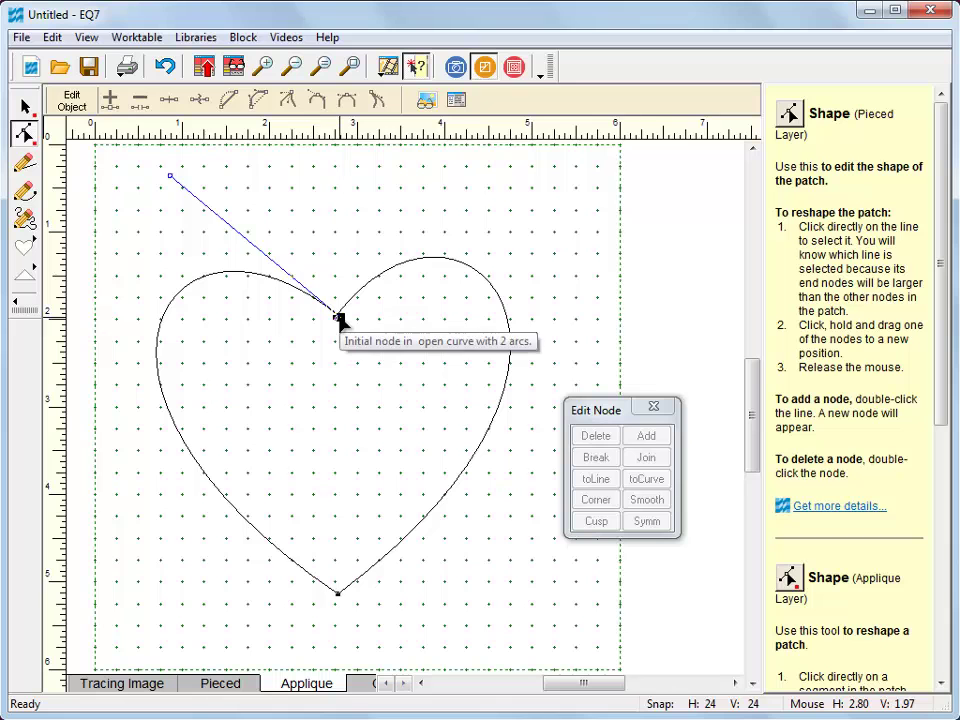
click(337, 593)
click(596, 457)
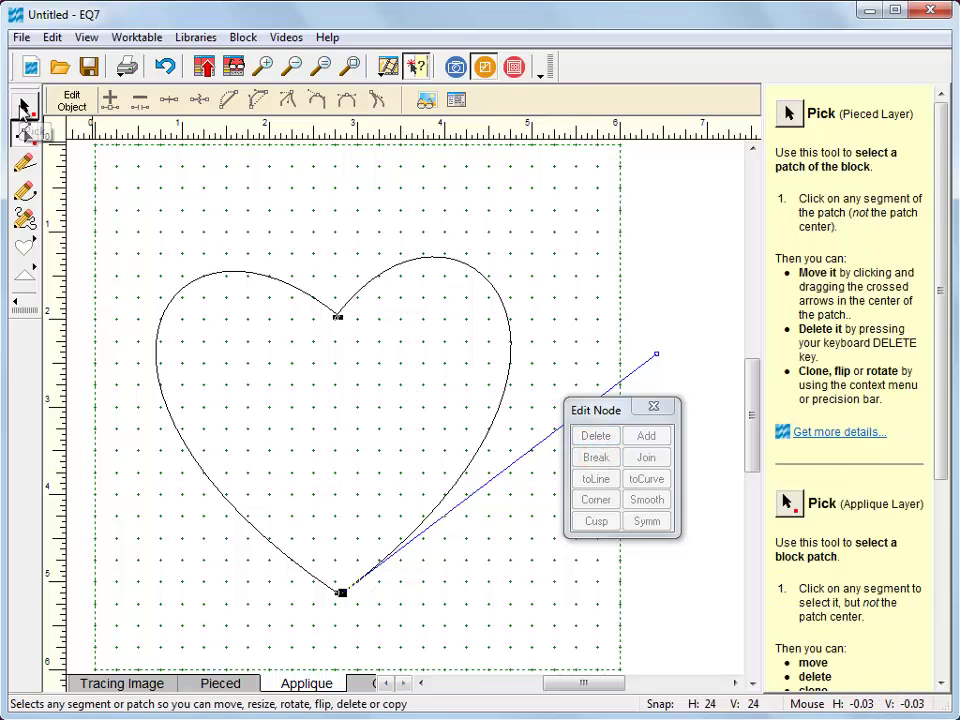
- Delete the heart's left half
click(24, 106)
click(195, 283)
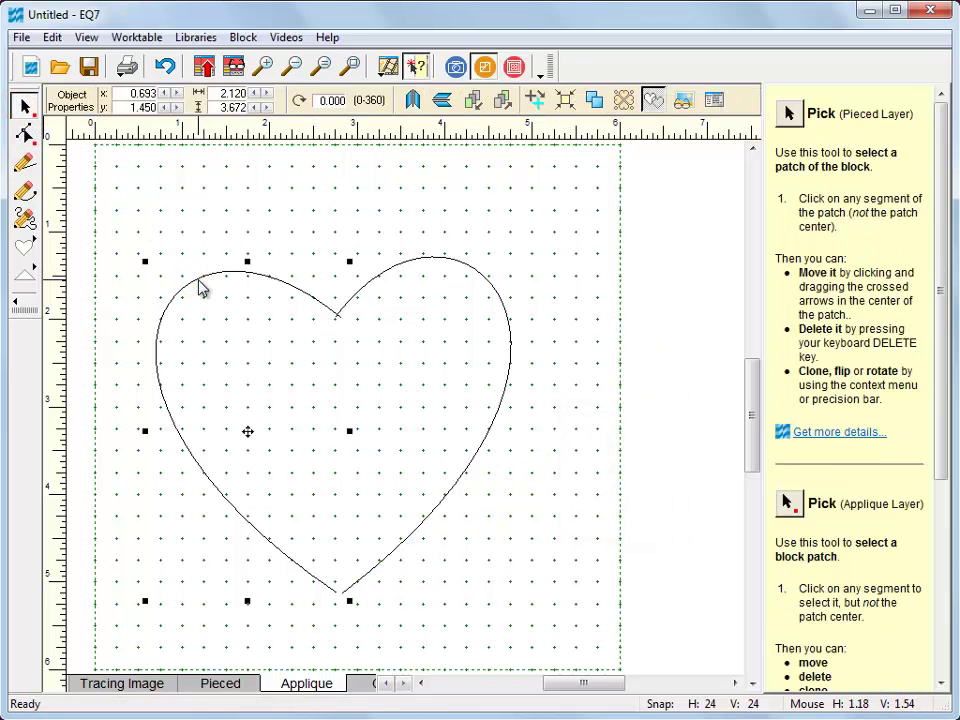
key(Delete)
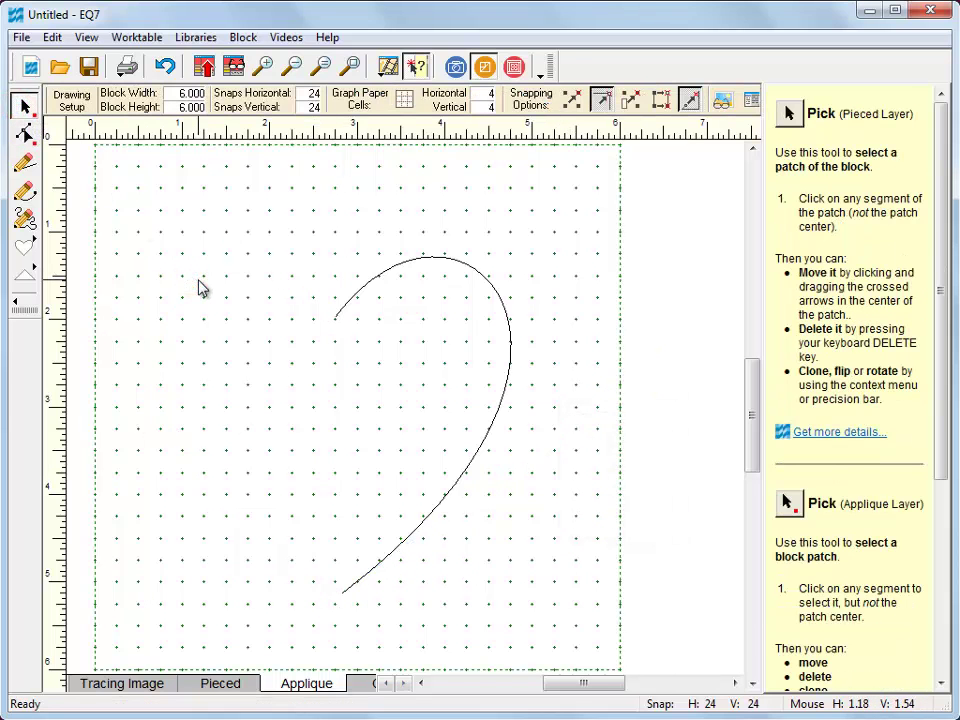
- Clone the right half, flip it horizontally, and place the copy on the left
click(430, 258)
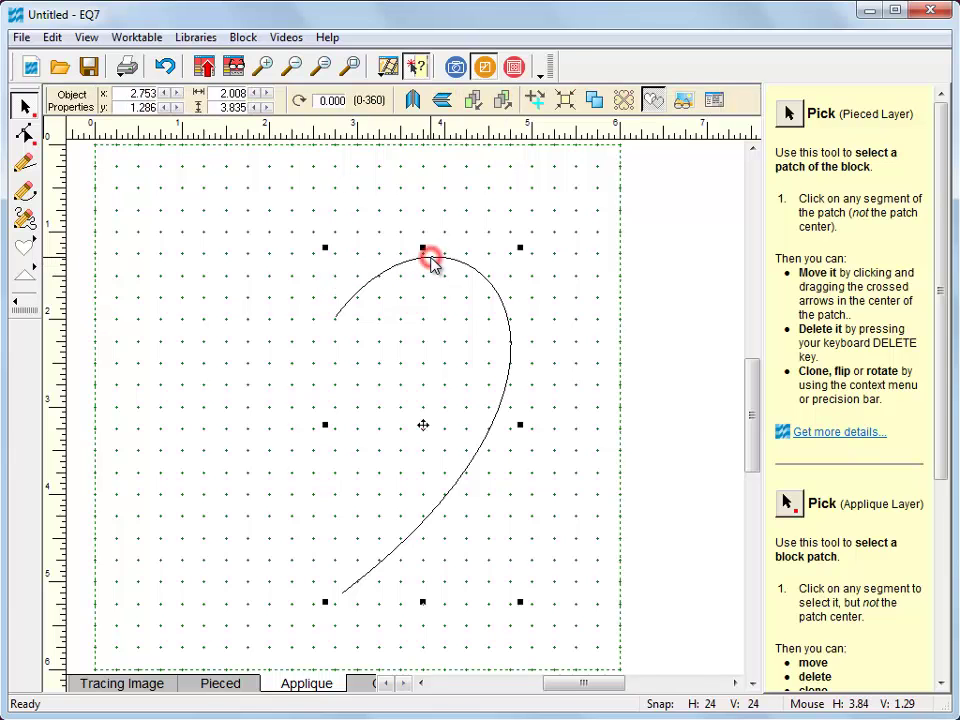
click(593, 100)
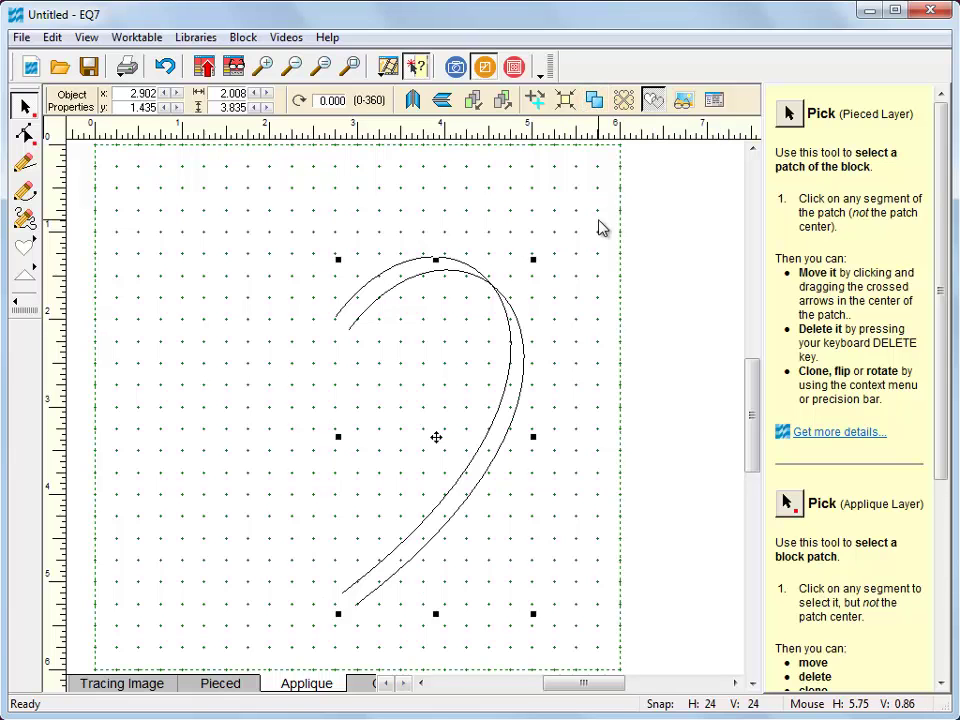
click(413, 101)
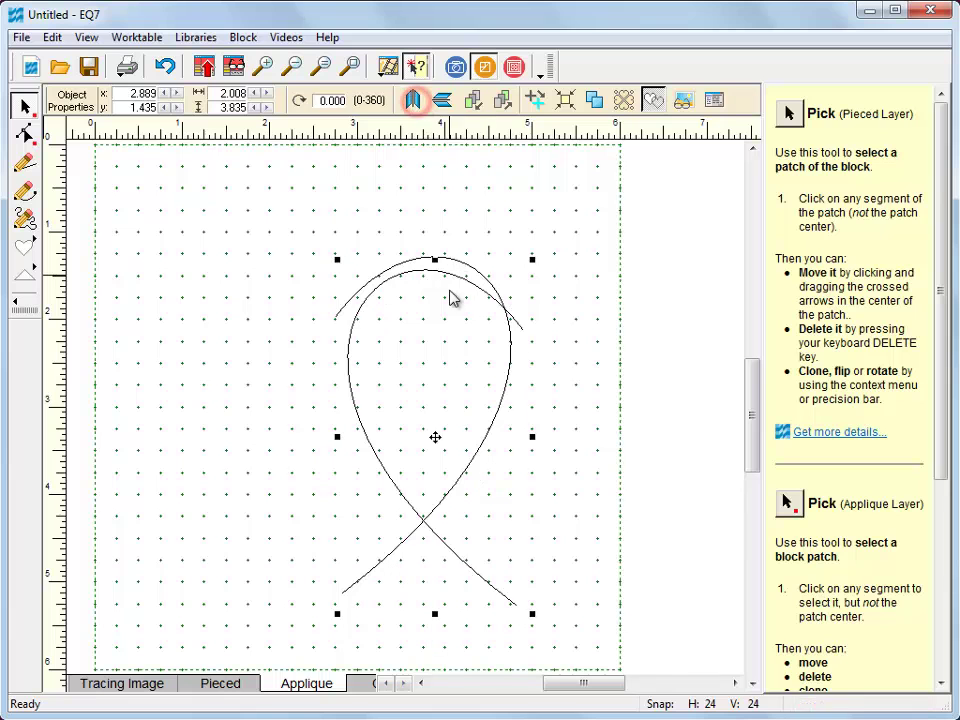
click(437, 437)
drag(284, 430, 251, 423)
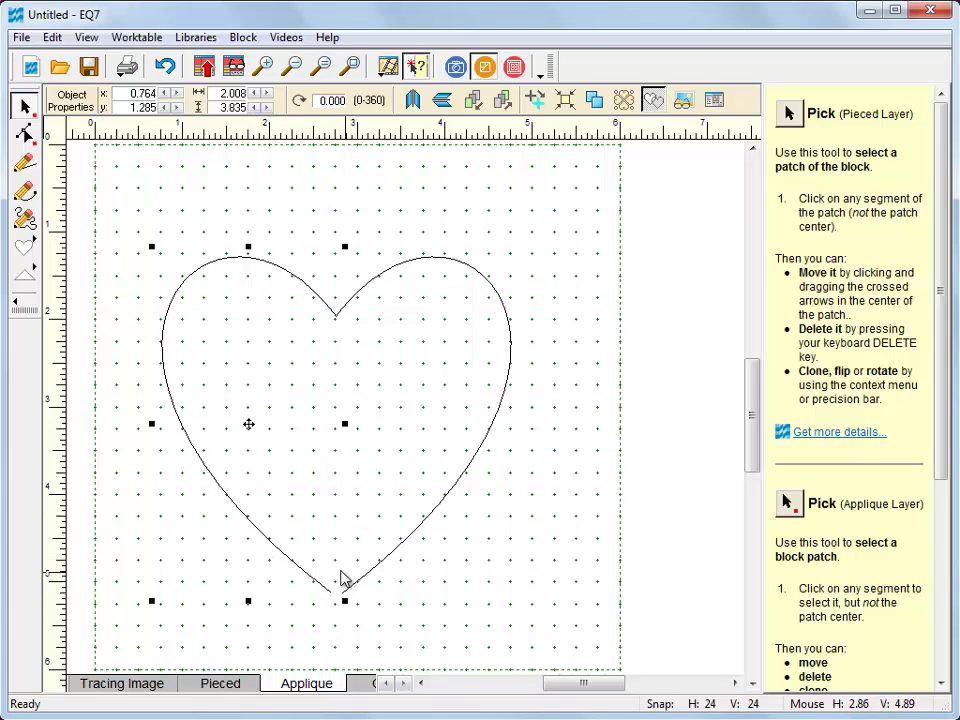
- Zoom into the top dip and drag the left half's end node onto the bottom point
click(262, 65)
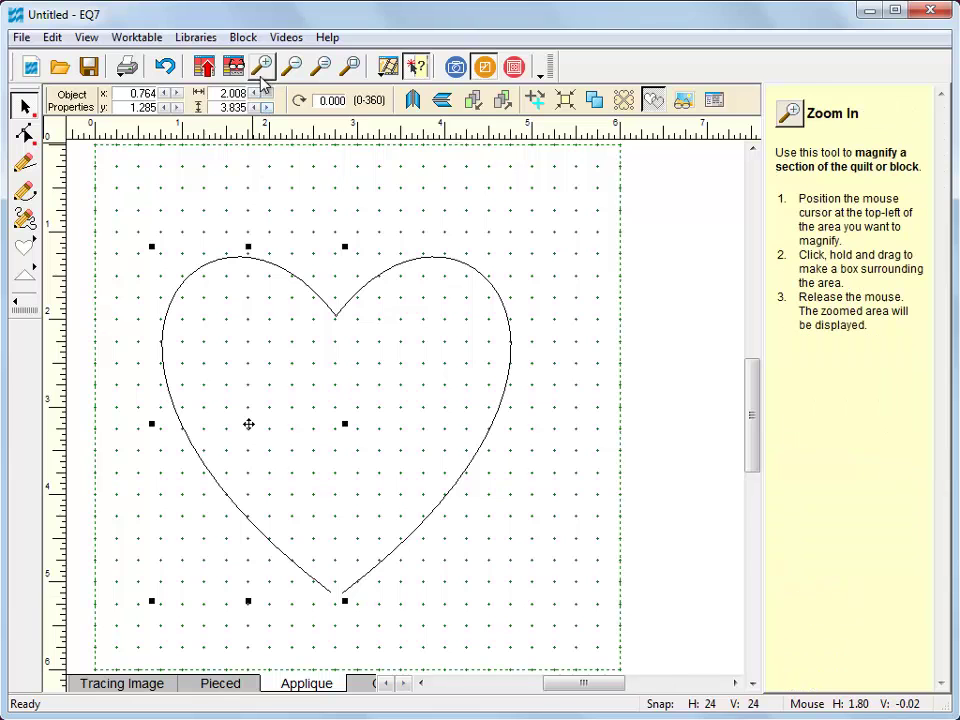
drag(233, 220, 450, 382)
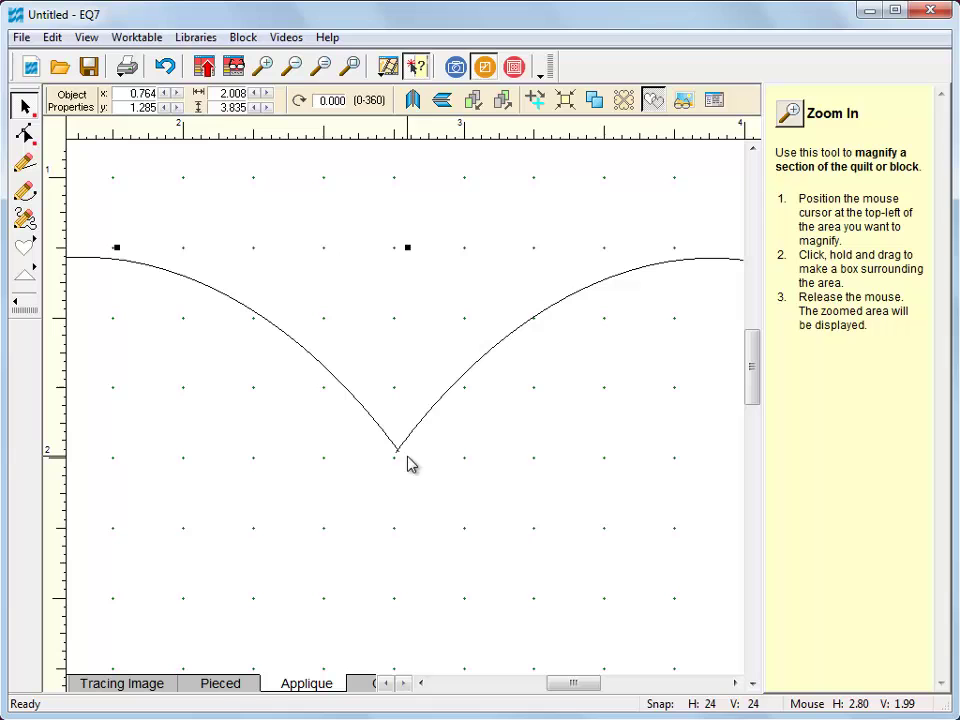
click(25, 133)
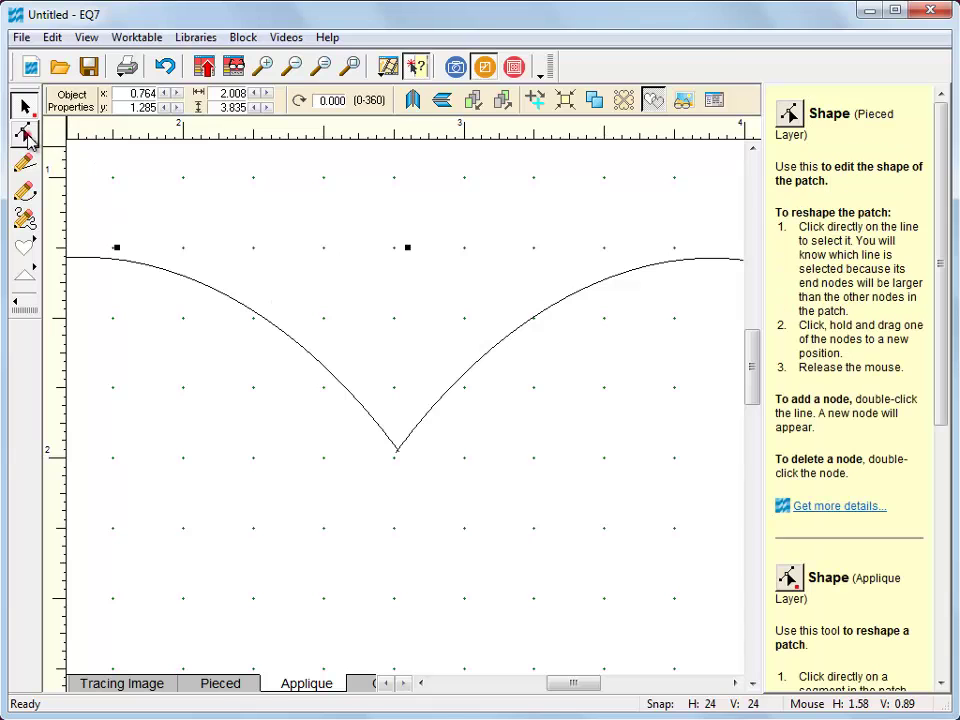
click(369, 414)
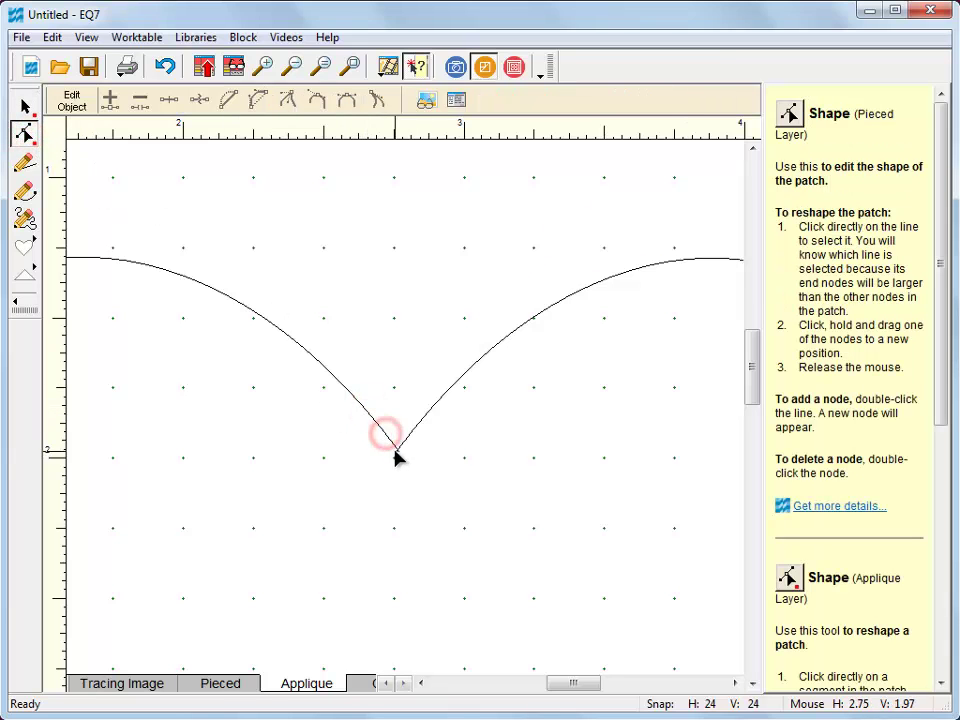
click(397, 452)
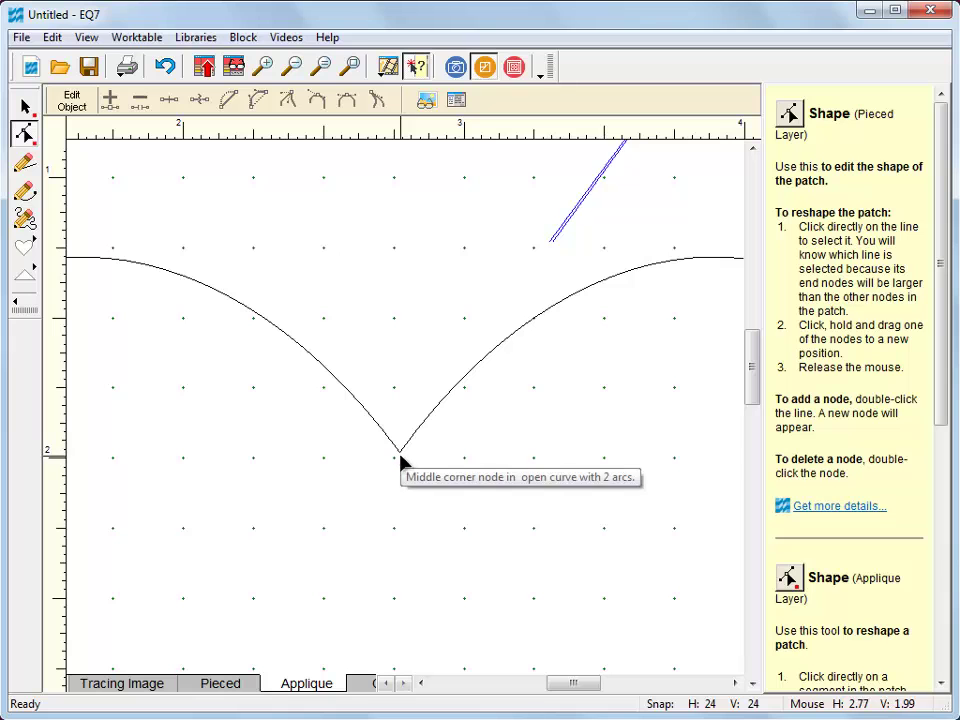
drag(753, 360, 755, 486)
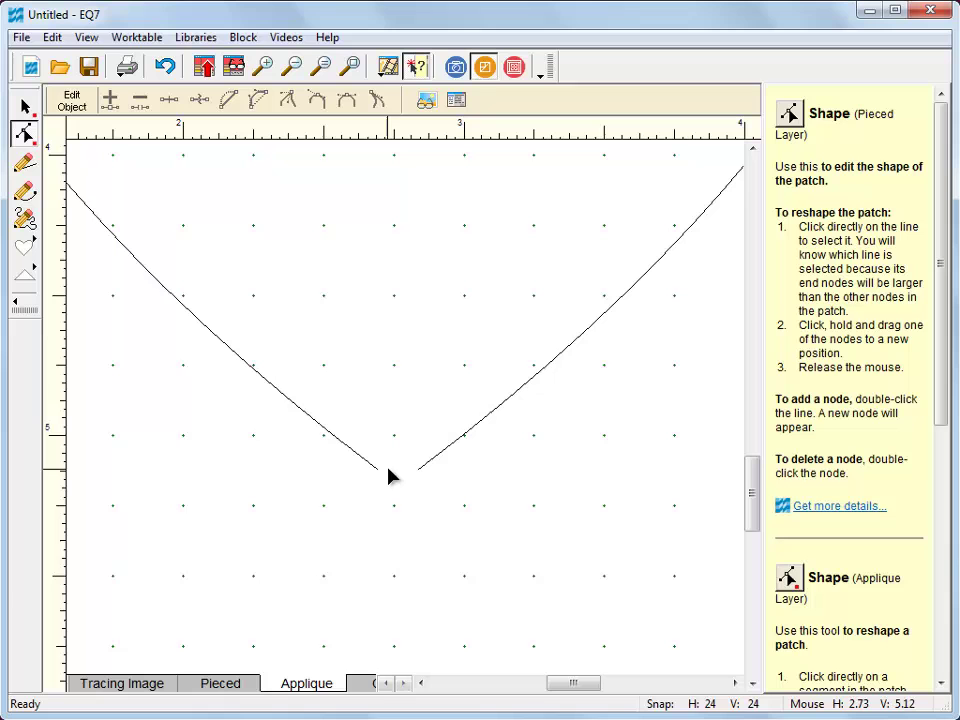
drag(379, 470, 398, 484)
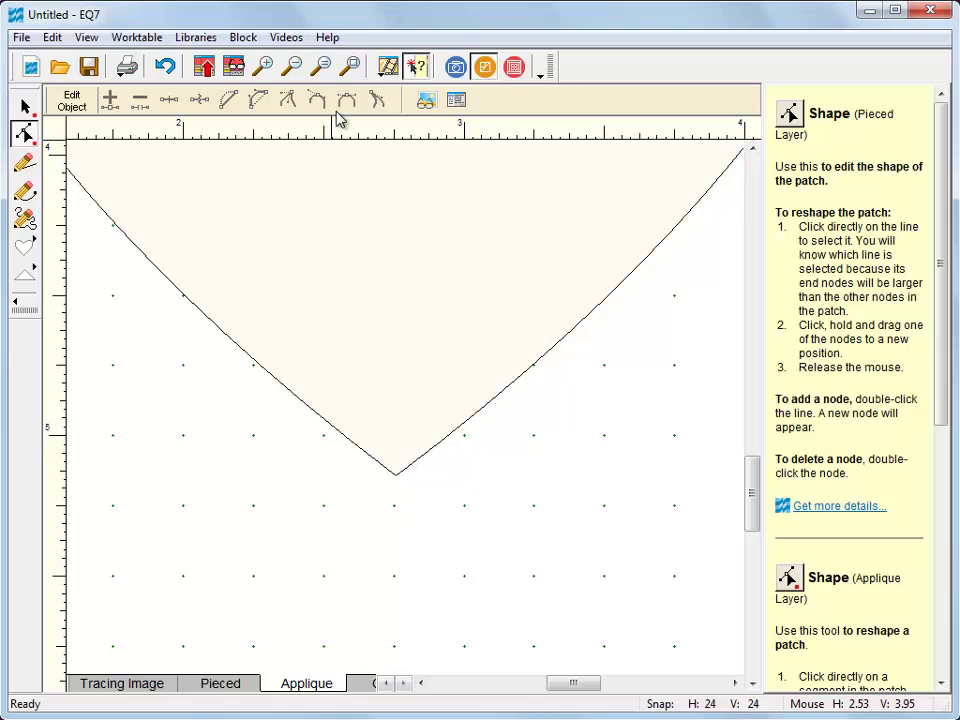
- Centre the heart in the block, resize it from its corner, and move it up-left
click(350, 67)
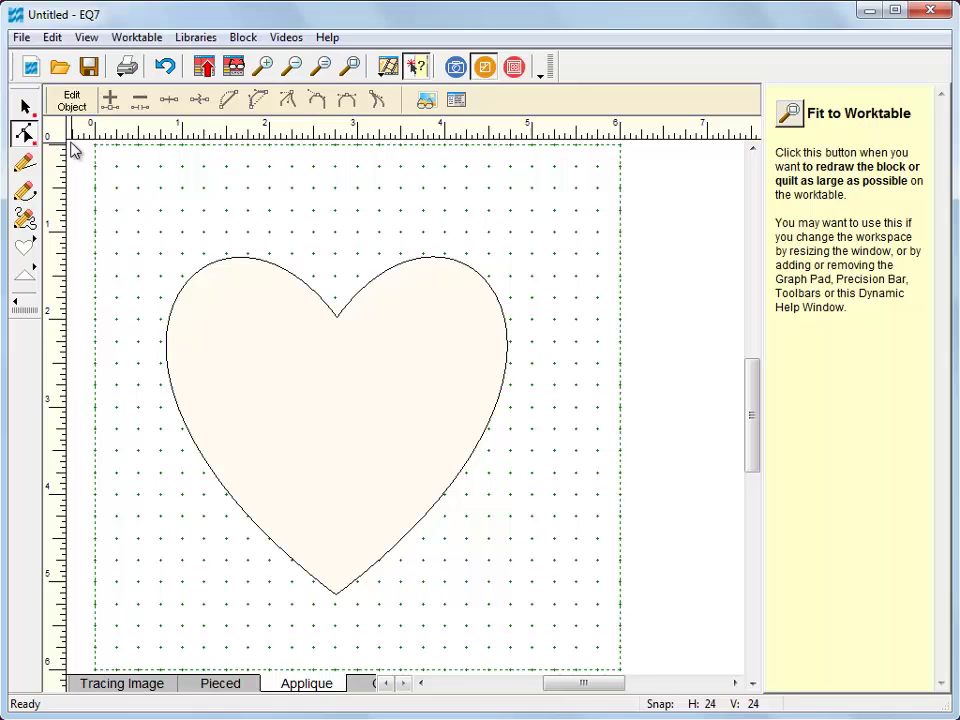
click(26, 106)
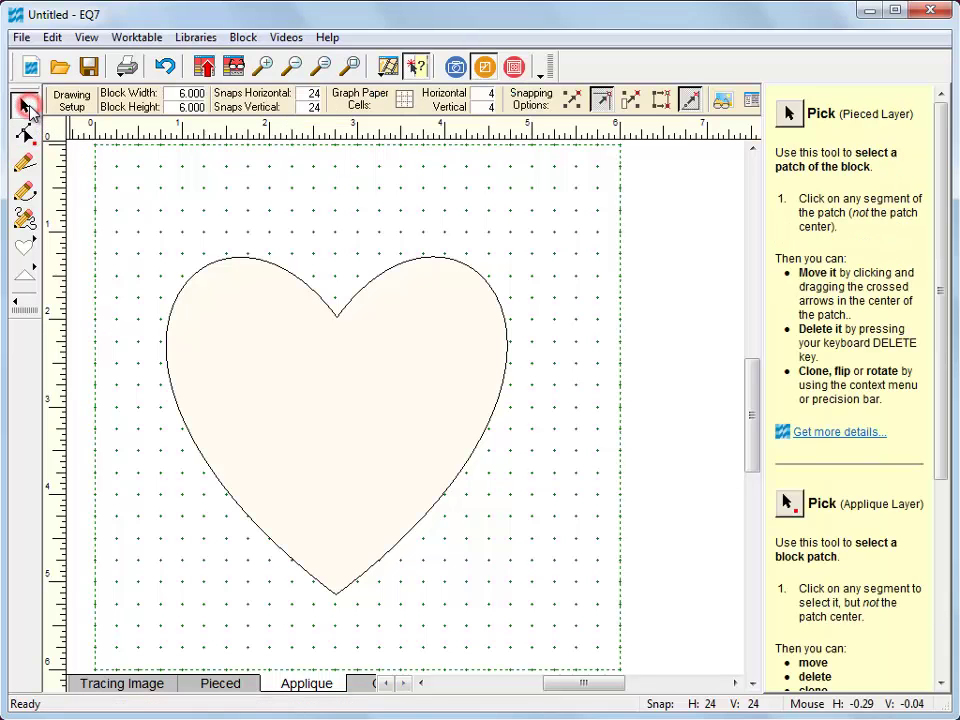
click(258, 266)
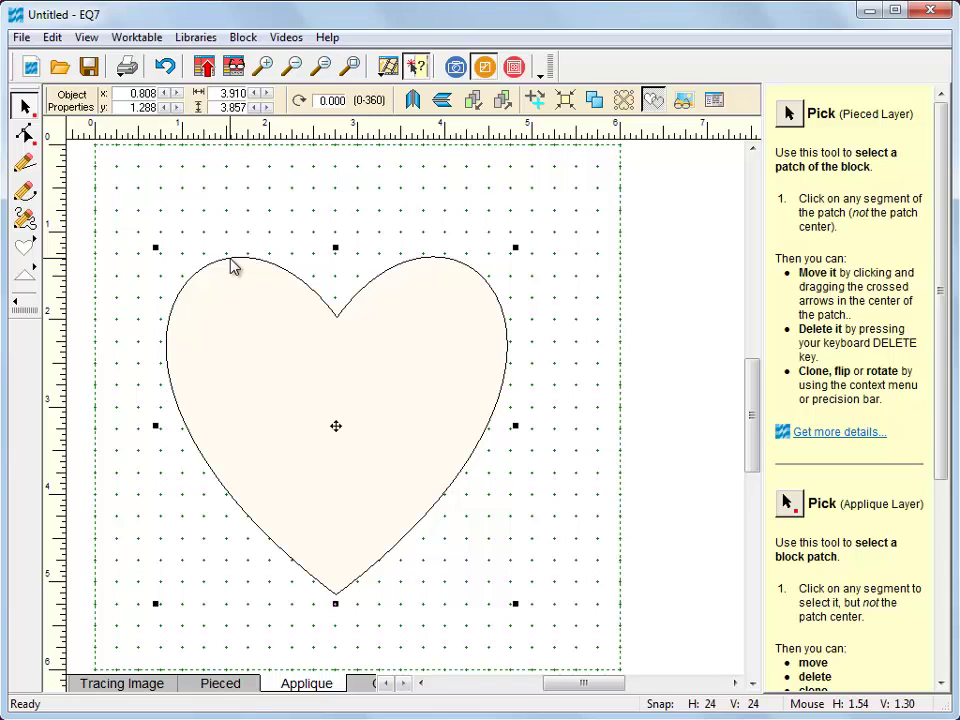
click(565, 100)
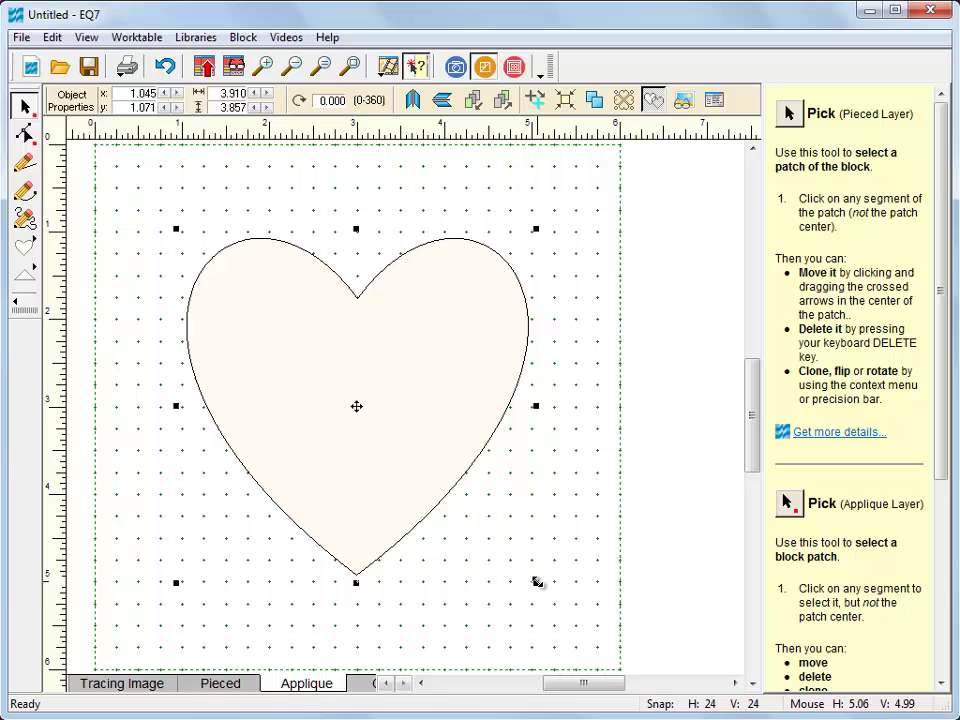
drag(536, 582, 390, 472)
mouse_move(314, 363)
mouse_down()
mouse_move(264, 352)
mouse_move(316, 398)
mouse_move(435, 476)
mouse_move(433, 468)
mouse_up()
- Clone the heart, enlarge the copy to about 3.5 inches, and centre both hearts
click(594, 99)
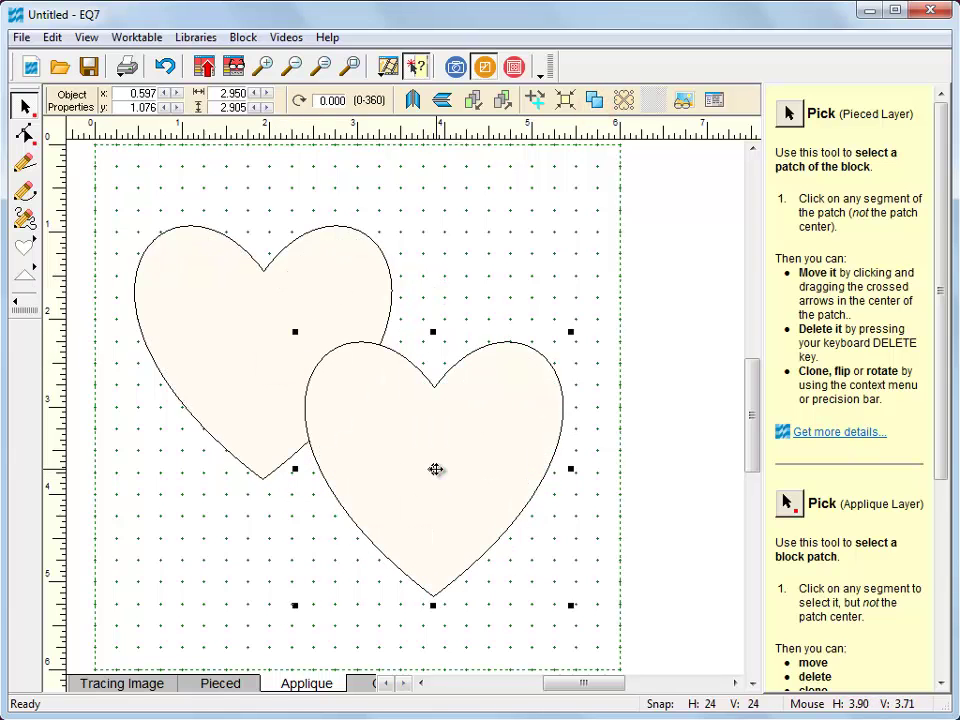
drag(570, 605, 625, 632)
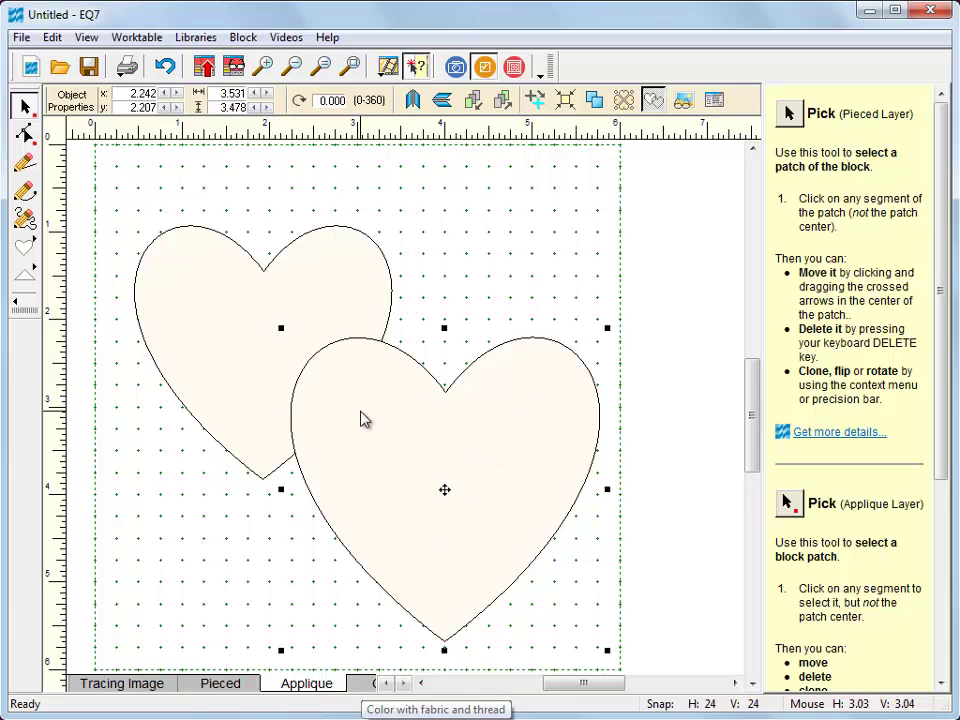
drag(129, 185, 641, 669)
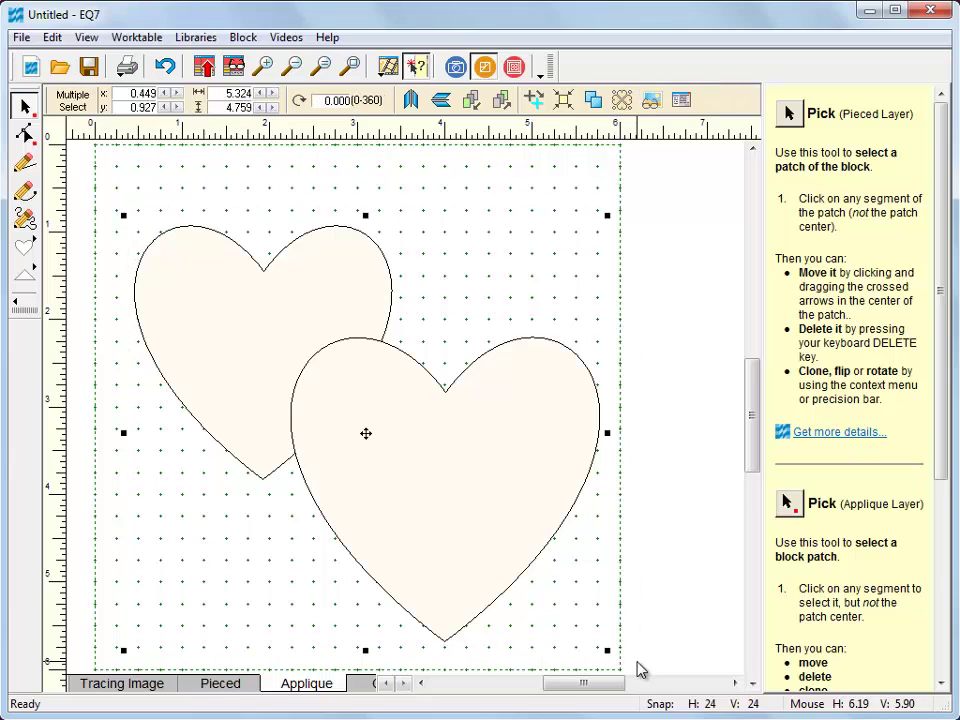
click(563, 99)
click(643, 354)
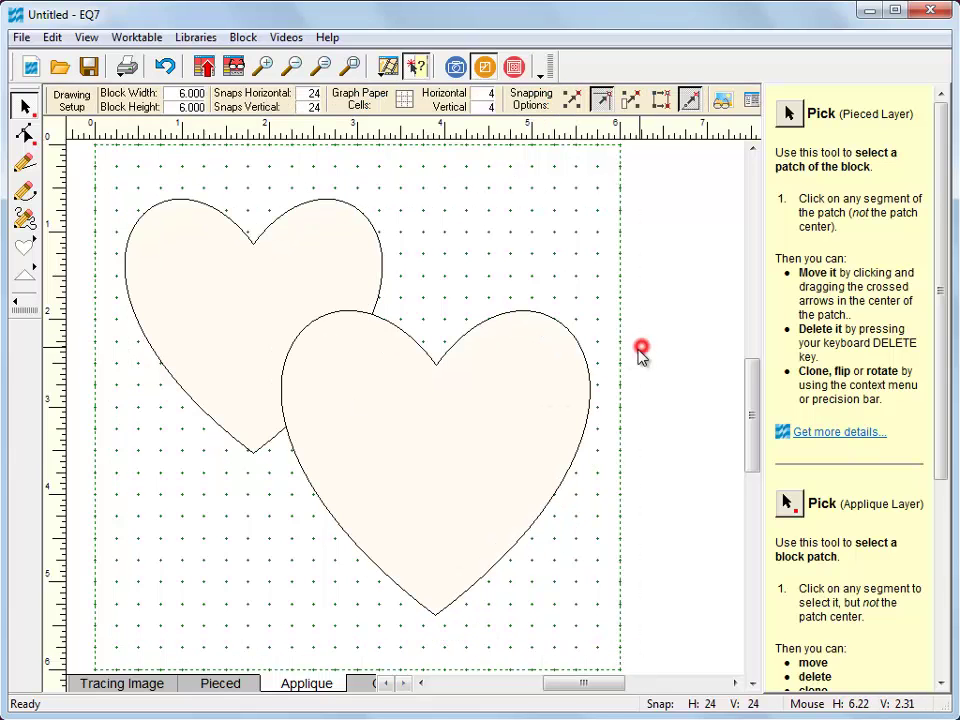
- Fill the background with pink dotted fabric, the right heart red and the left heart dark red
click(370, 682)
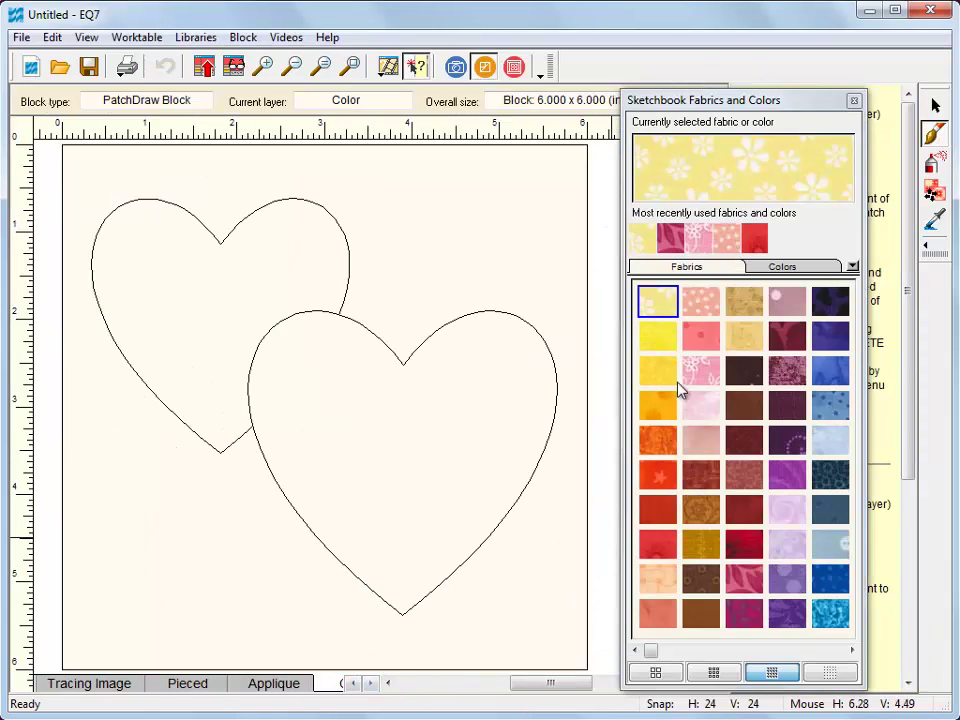
click(700, 336)
click(531, 244)
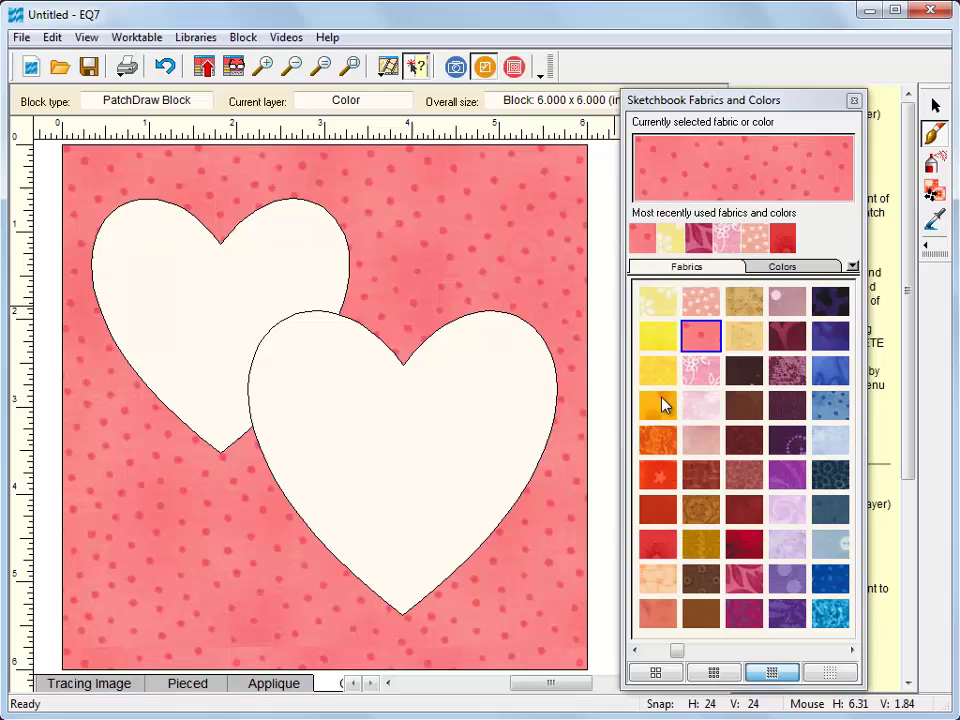
click(744, 543)
click(454, 452)
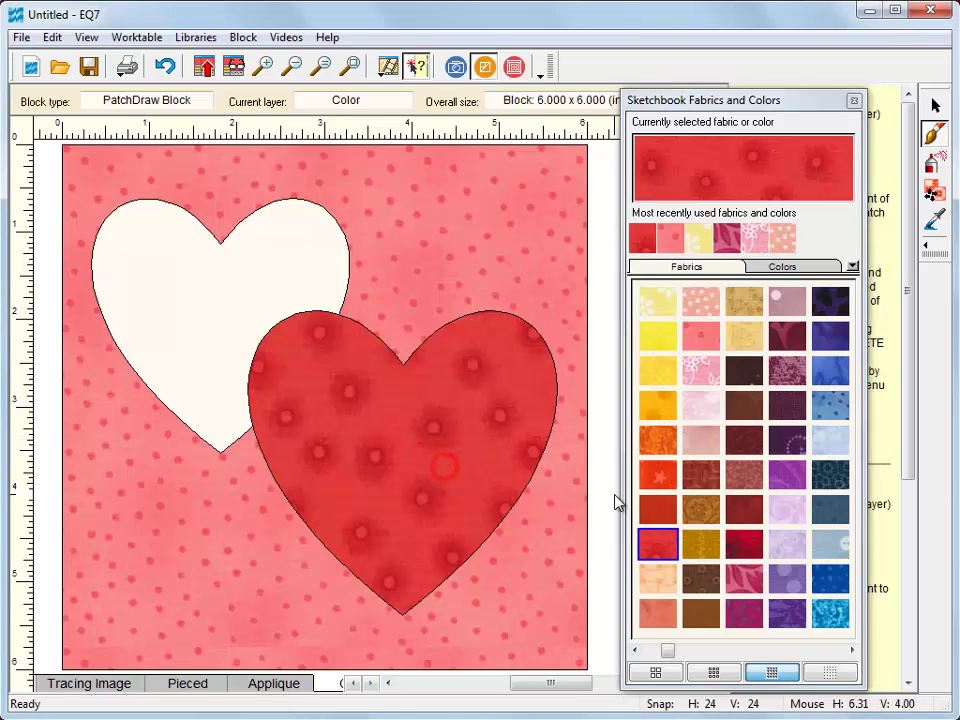
click(744, 546)
click(229, 309)
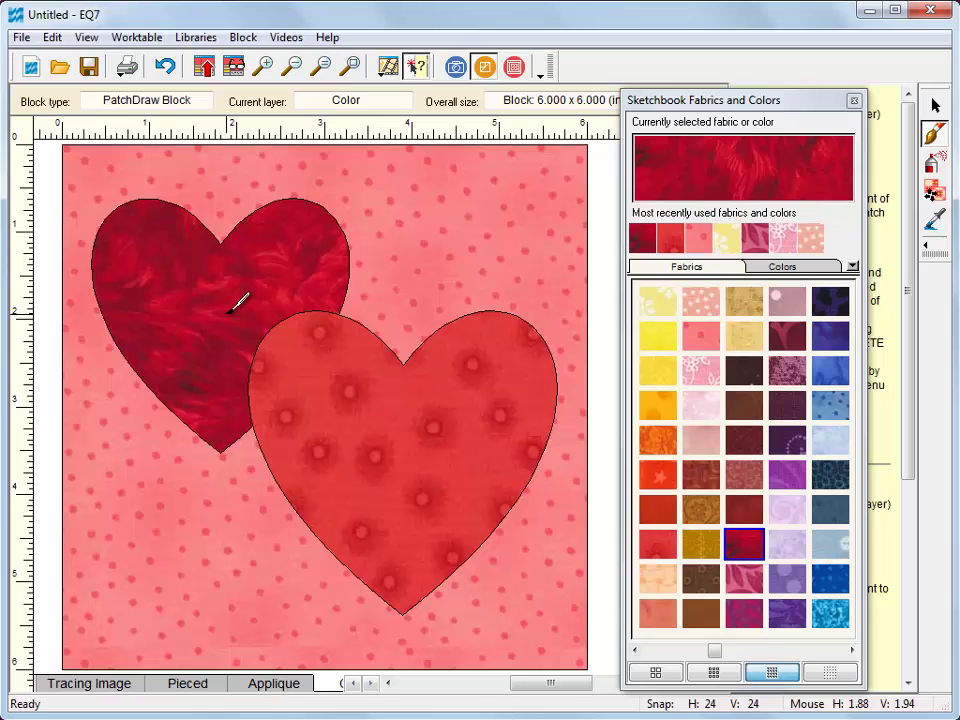
click(279, 688)
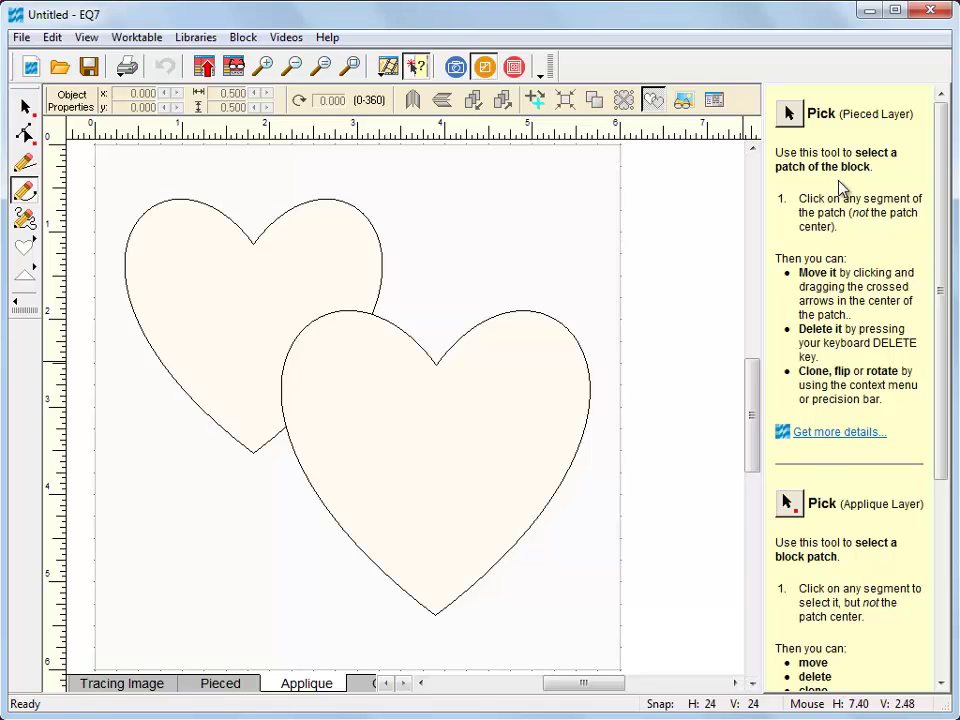
- Toggle Dynamic Help off and on, then open 'The Shape Tool' topic from the Applique Shape section
mouse_move(423, 78)
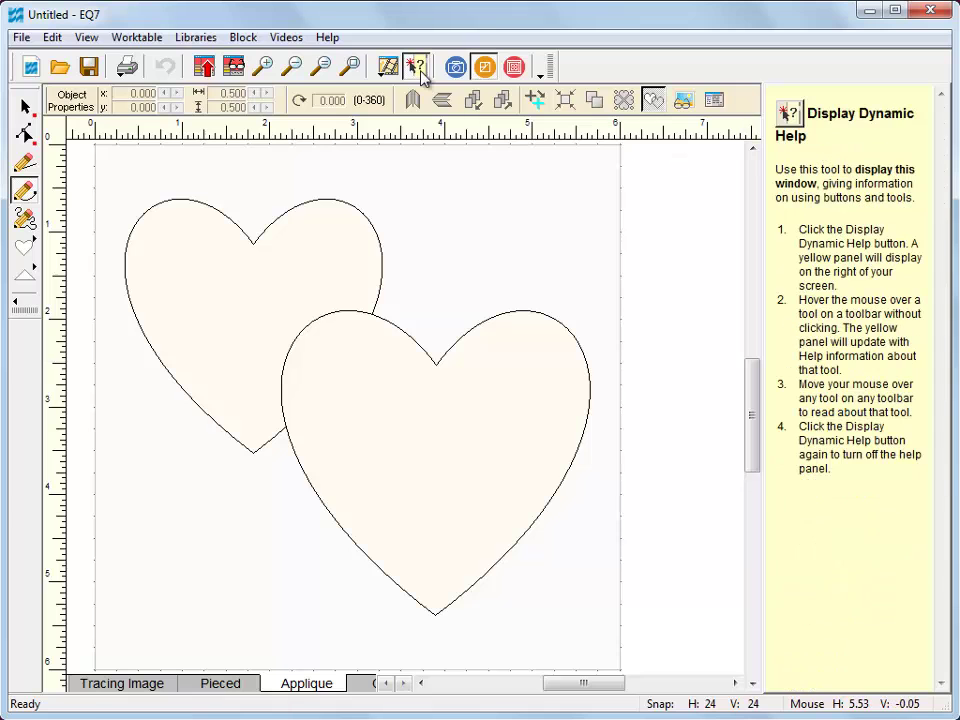
click(423, 78)
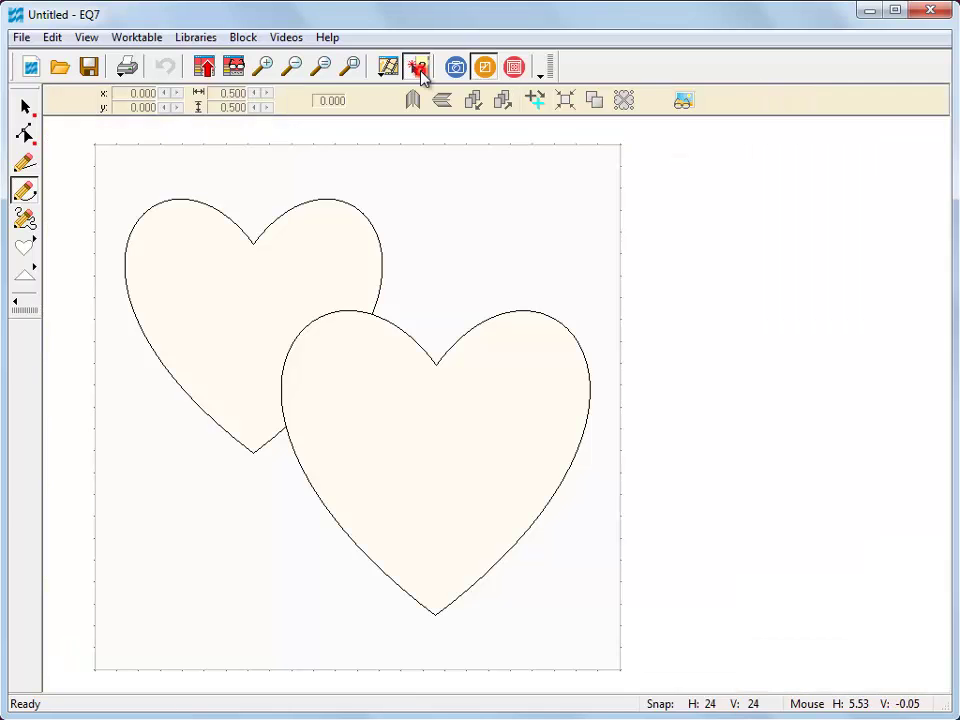
click(423, 78)
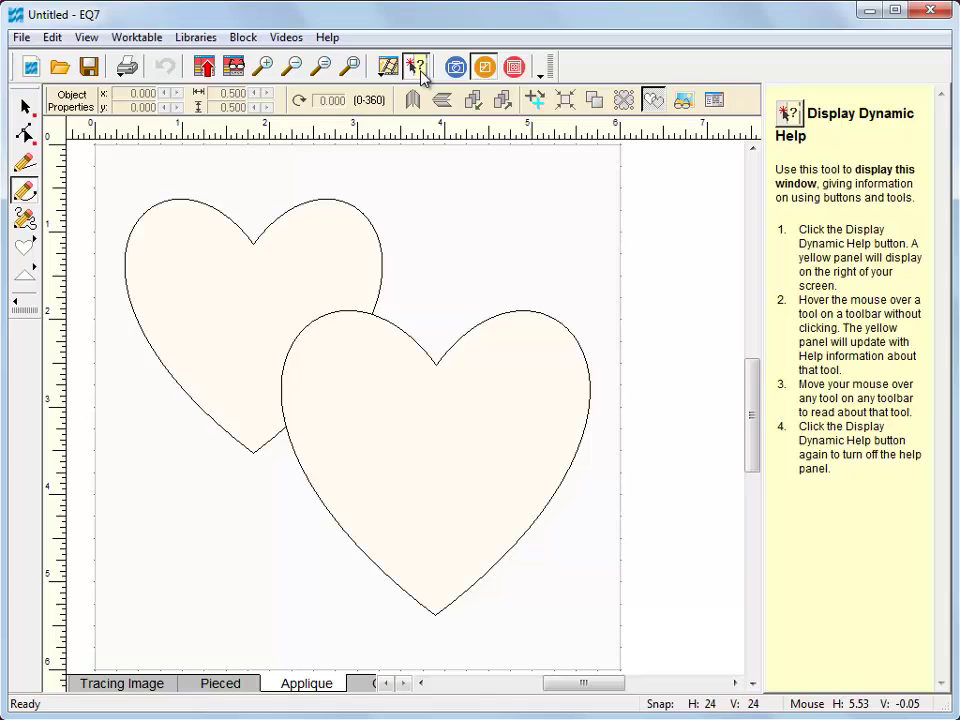
click(418, 68)
click(418, 68)
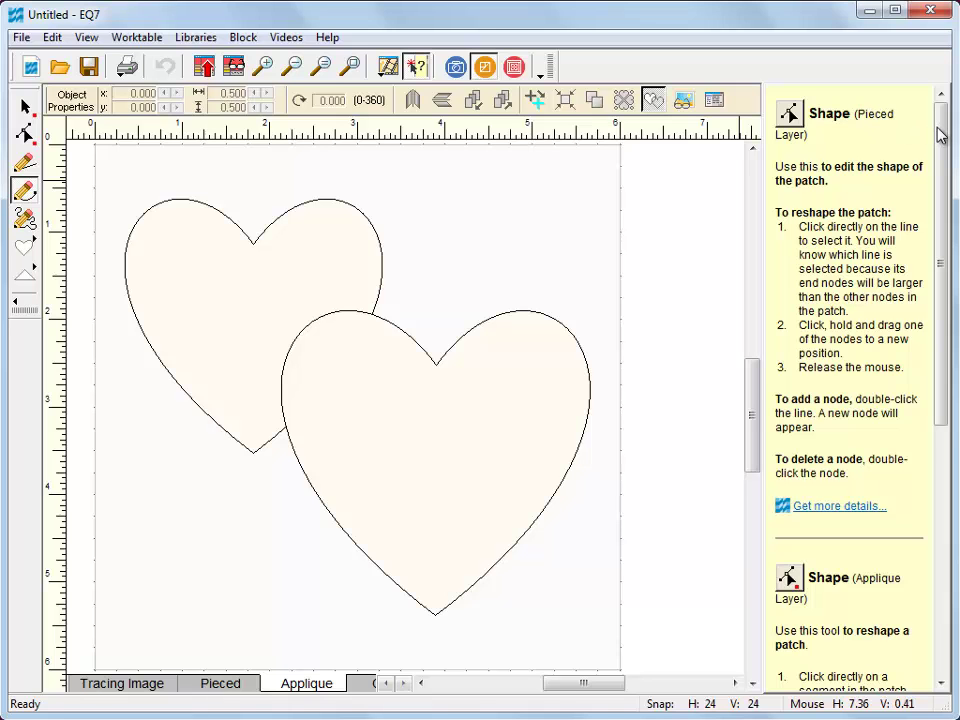
drag(940, 135, 945, 422)
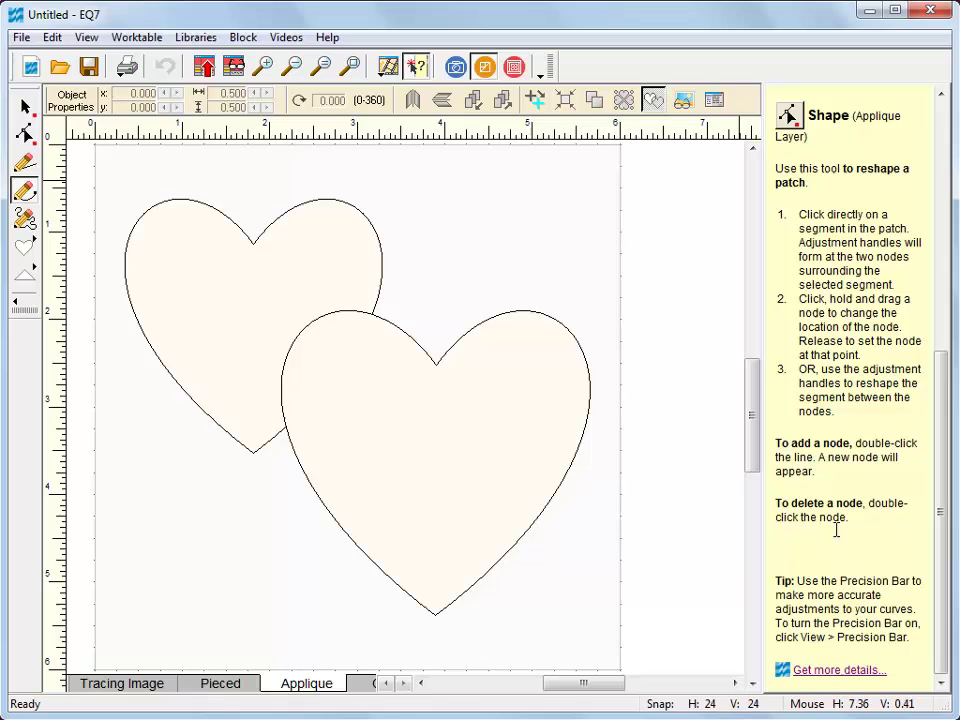
click(819, 679)
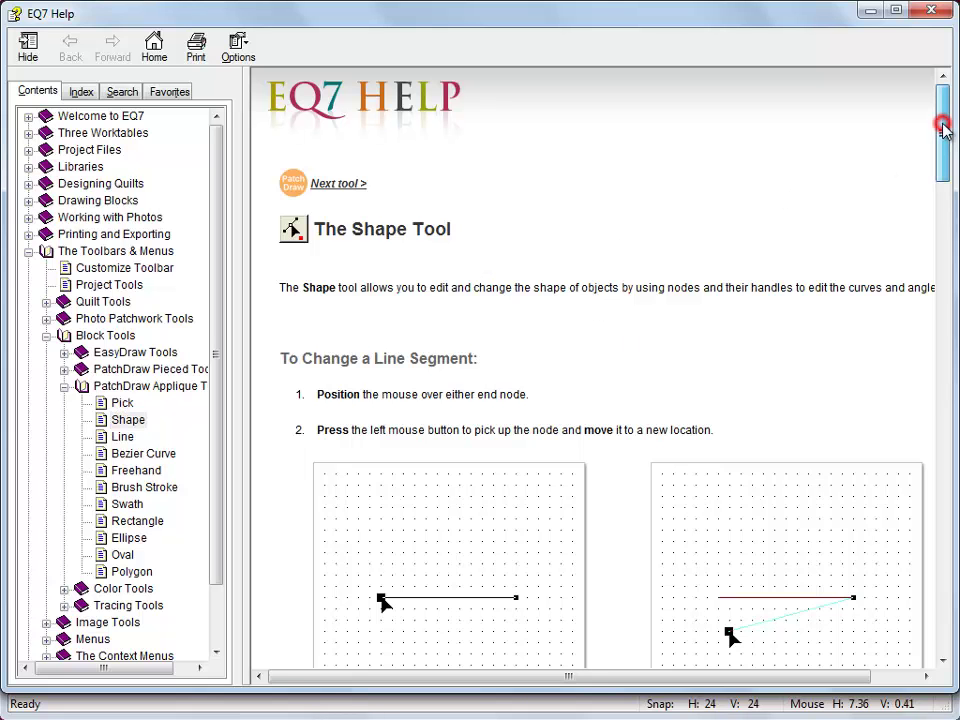
- Scroll the Shape Tool help page to the node table showing Corner, Smooth, Symmetry and Cusp
drag(939, 124, 953, 490)
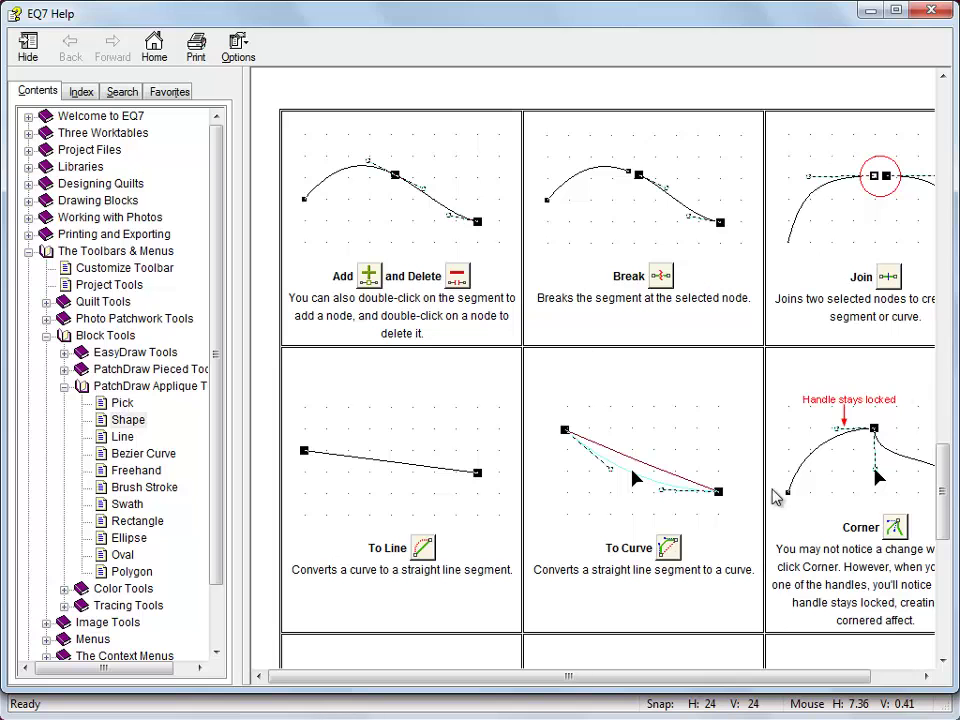
drag(574, 677, 625, 677)
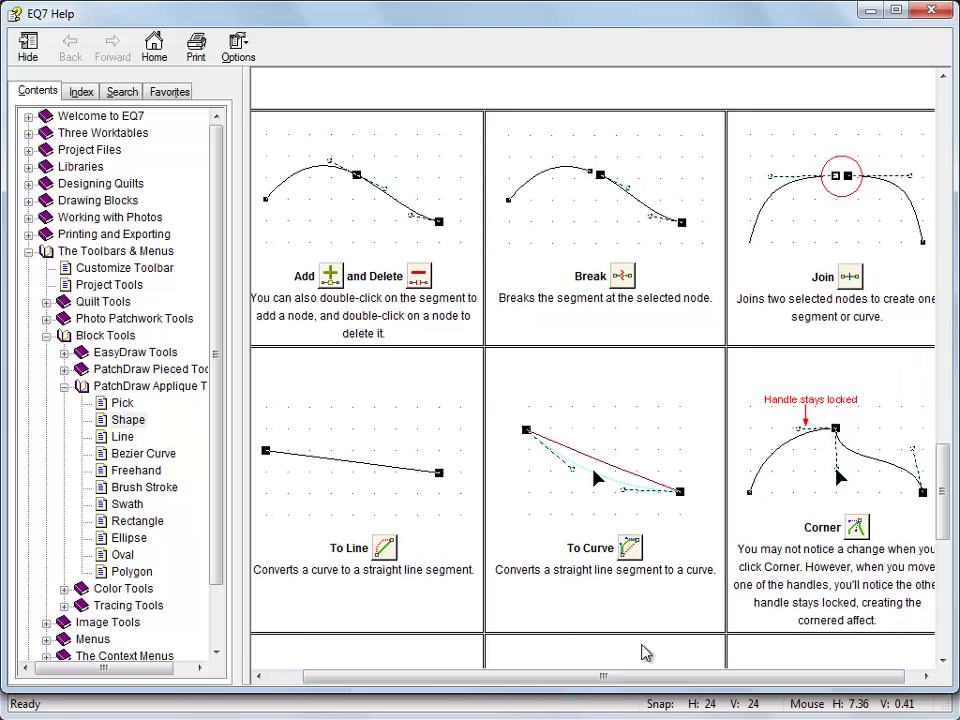
drag(943, 463, 943, 503)
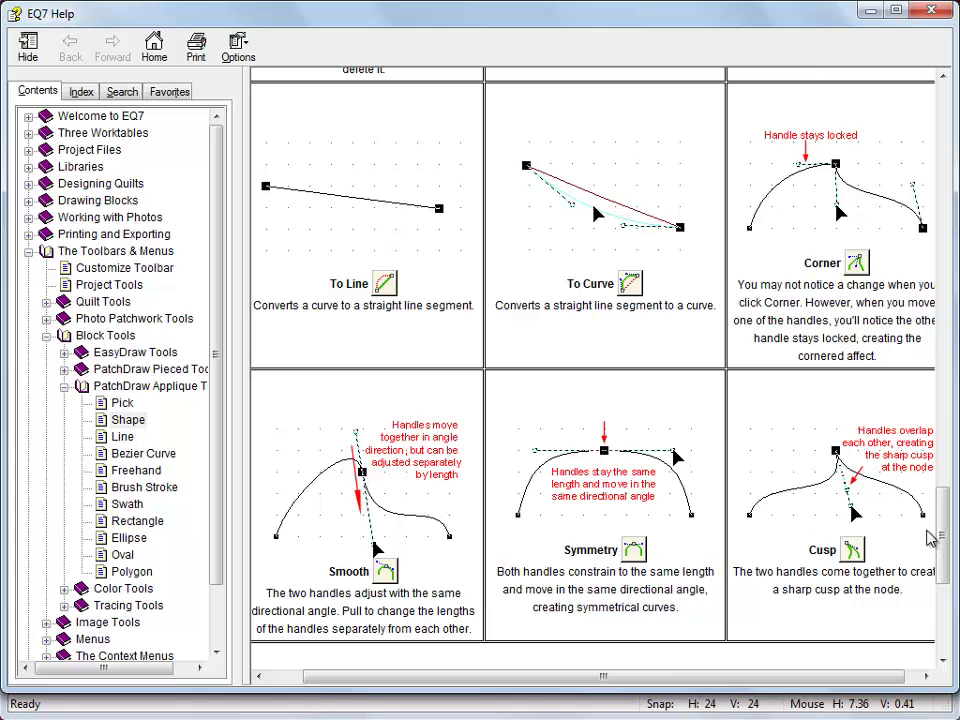
drag(941, 510, 936, 506)
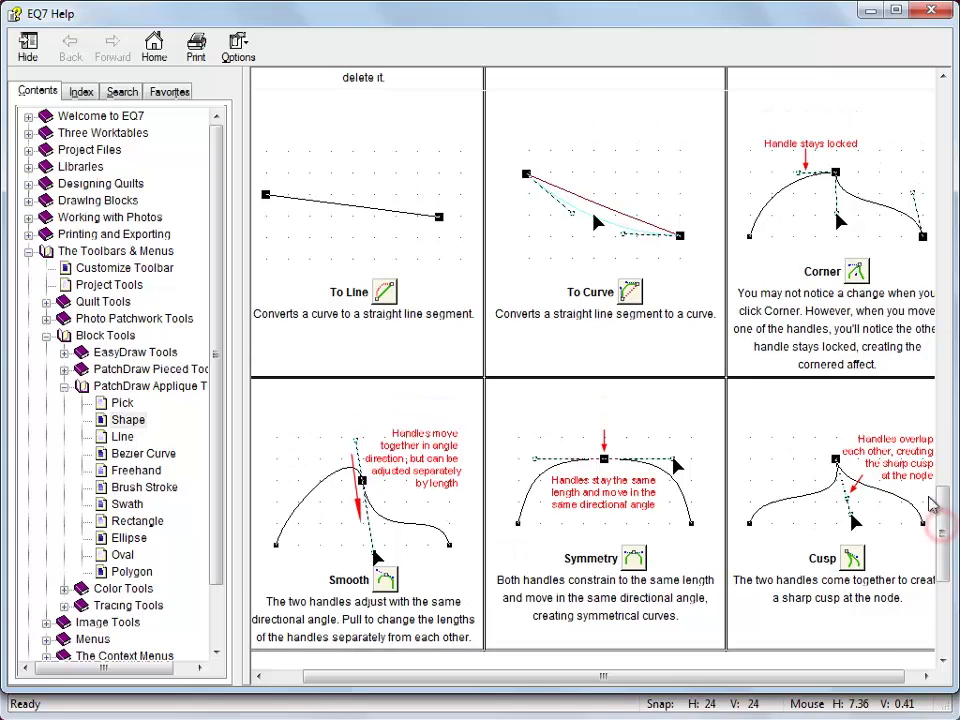
- Close EQ7 Help and scroll the side help panel to the Shape tool's Applique Layer section
click(930, 10)
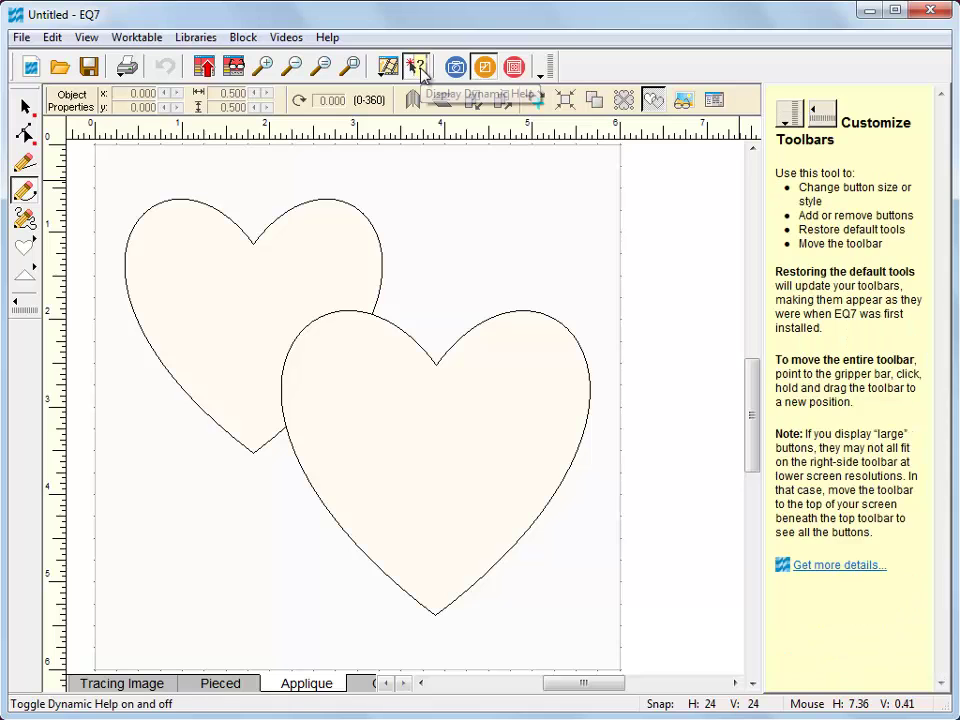
mouse_move(420, 71)
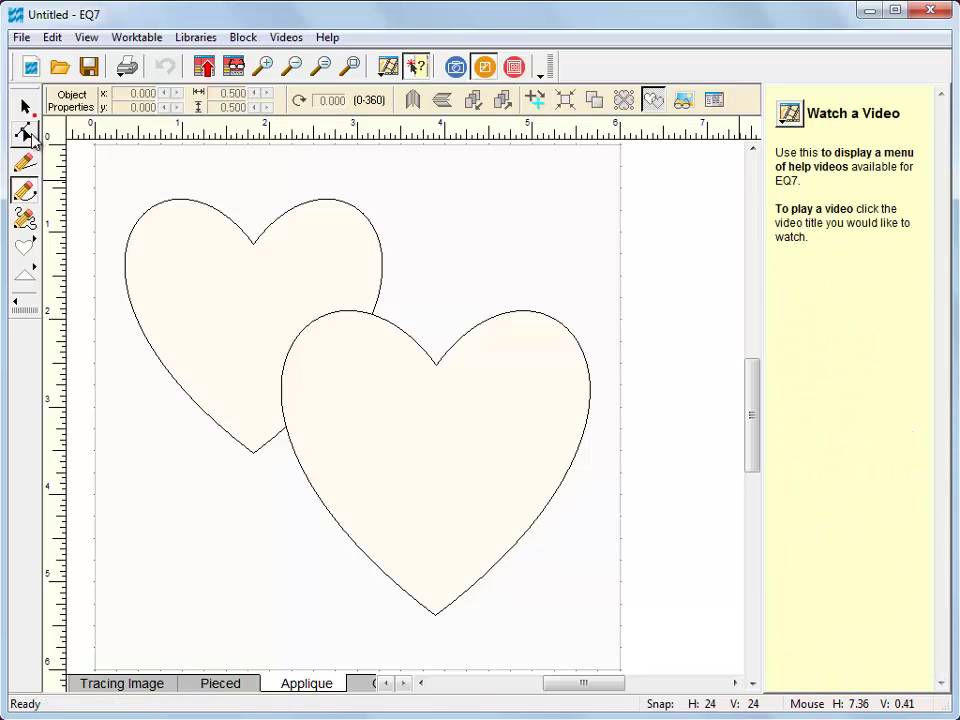
mouse_move(29, 138)
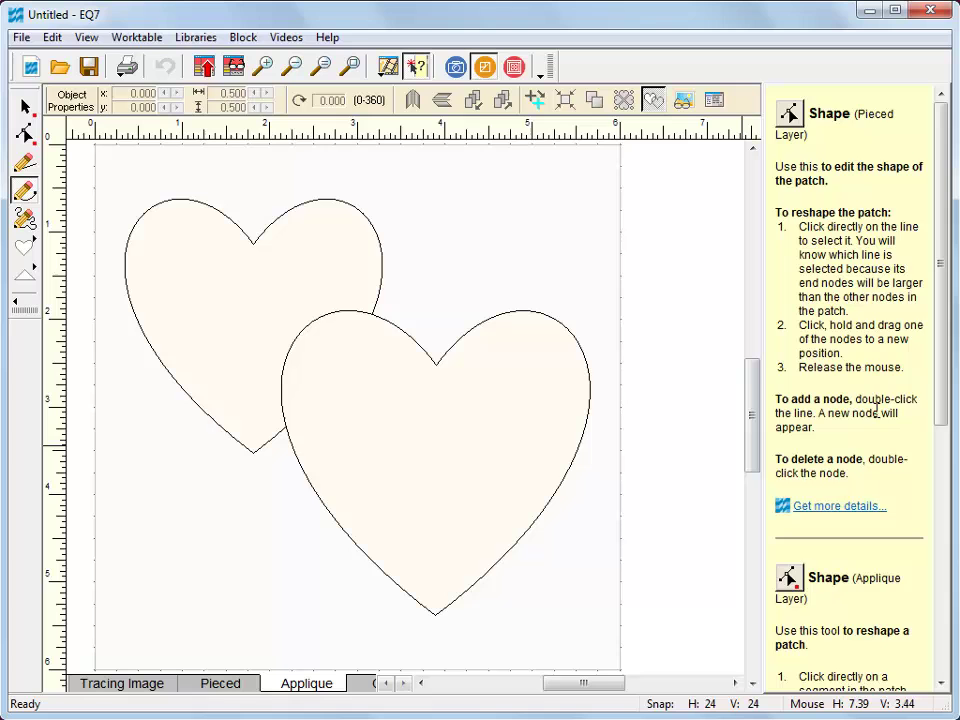
drag(945, 380, 945, 636)
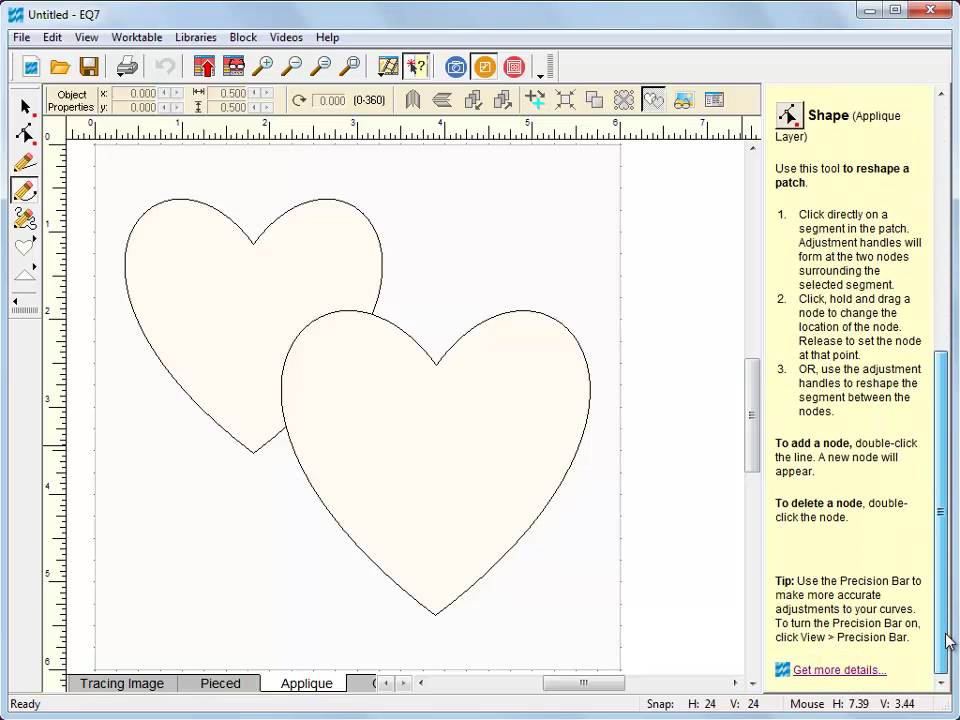